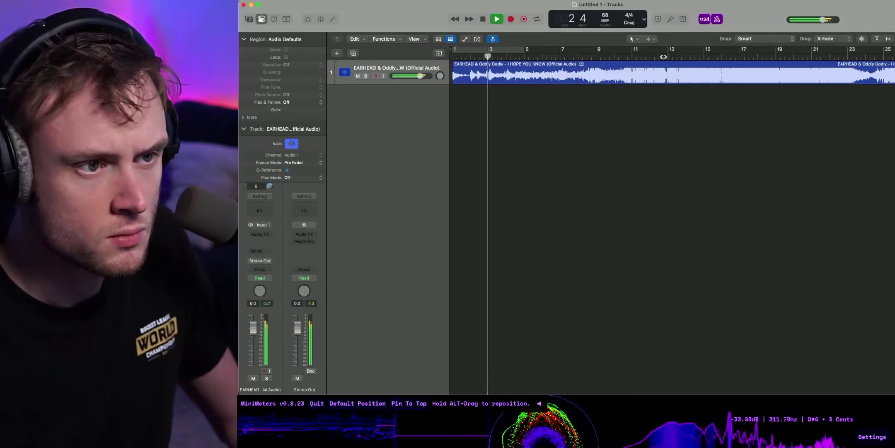
- Move the CyOn Tight Kick sample to the start of bar 7 and play it against the drum stem
click(669, 53)
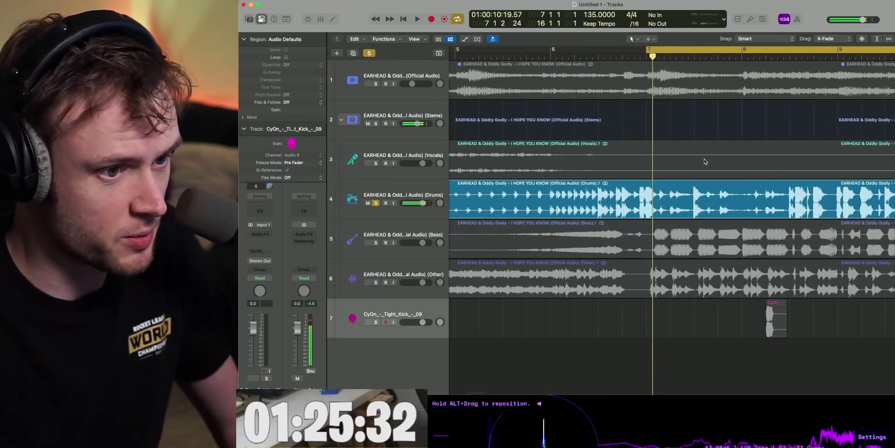
click(647, 55)
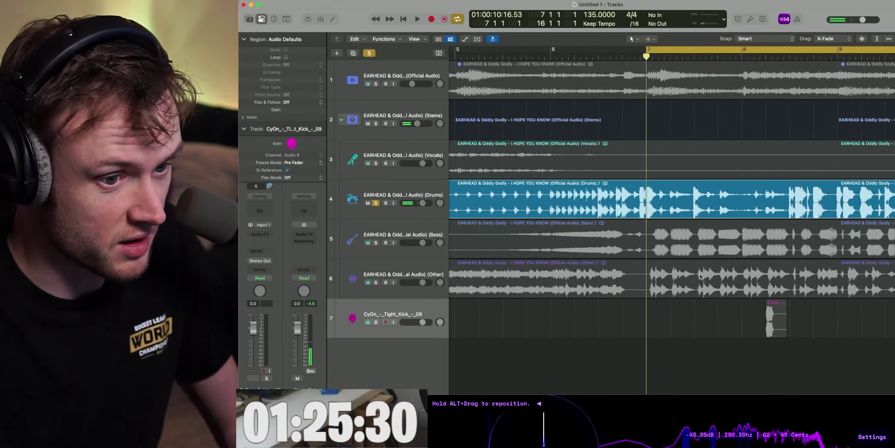
drag(769, 329, 650, 329)
key(space)
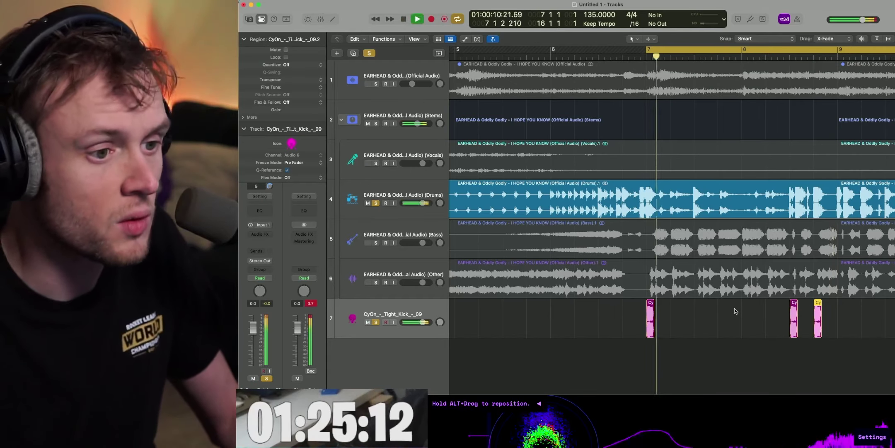
- Play the arrangement around bars 7 to 15, looping from bar 10, to compare the kick hits with the drum stem
scroll(735, 311, right, 6)
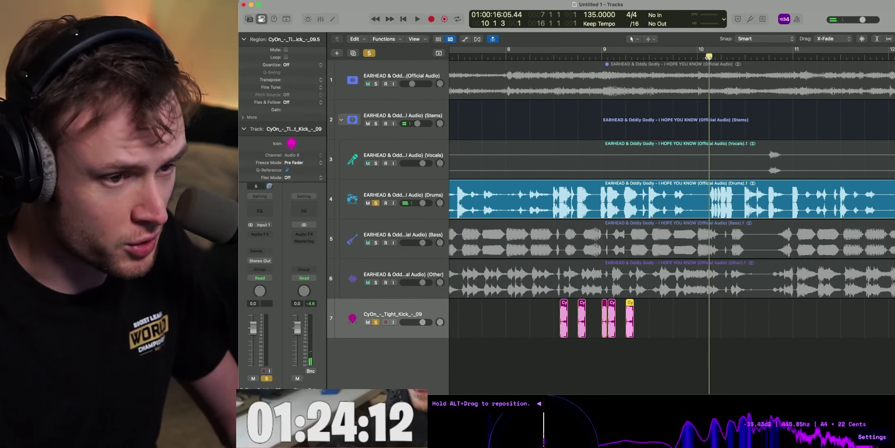
key(space)
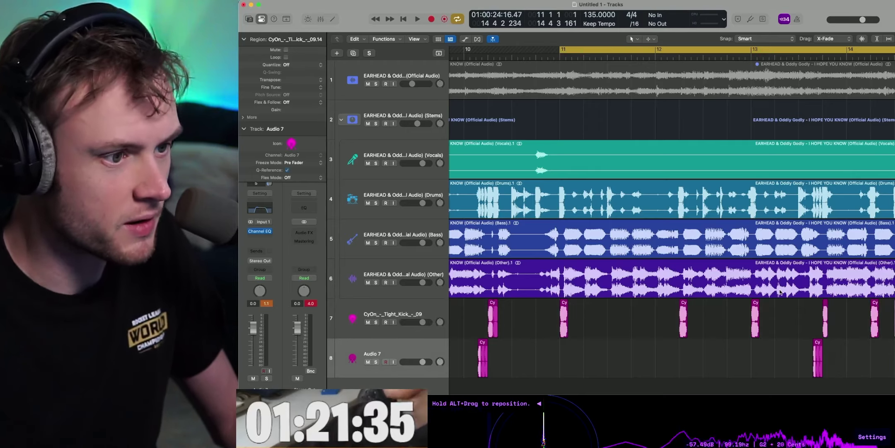
drag(559, 48, 464, 49)
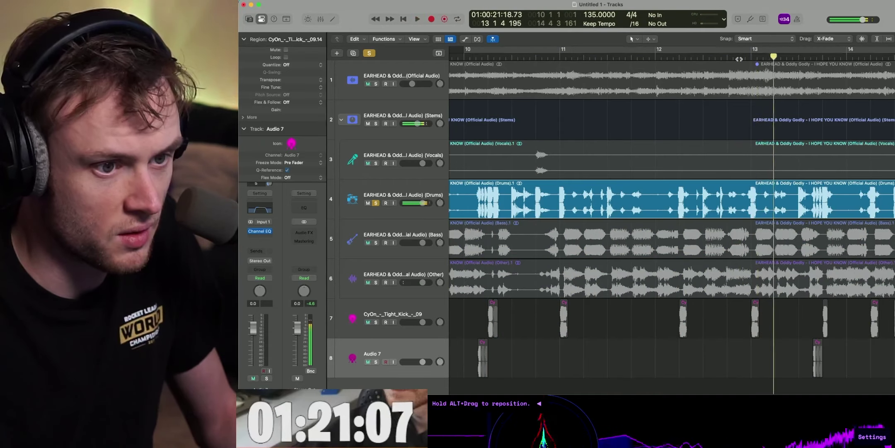
click(580, 50)
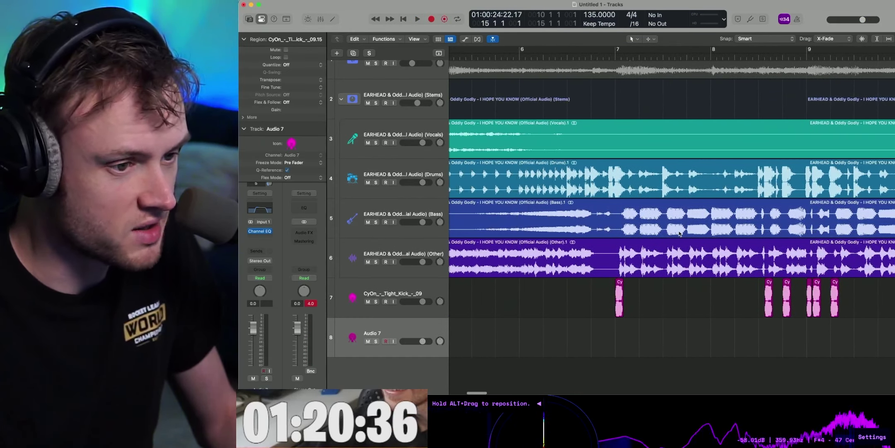
scroll(679, 233, left, 5)
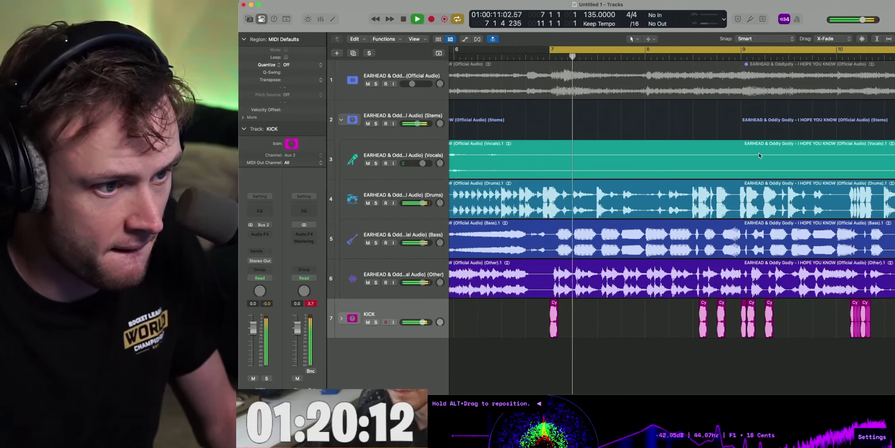
key(space)
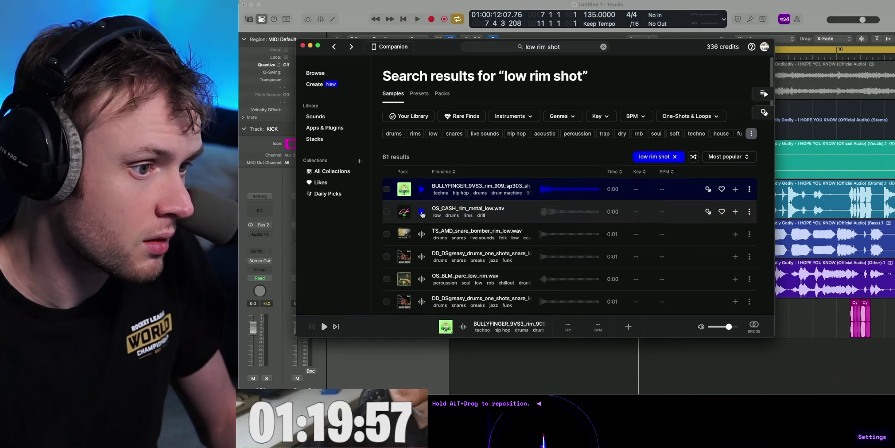
- Audition the low rim shot samples from OS_CASH_rim_metal_low through OS_BLM_perc_low_rim
click(422, 212)
click(421, 234)
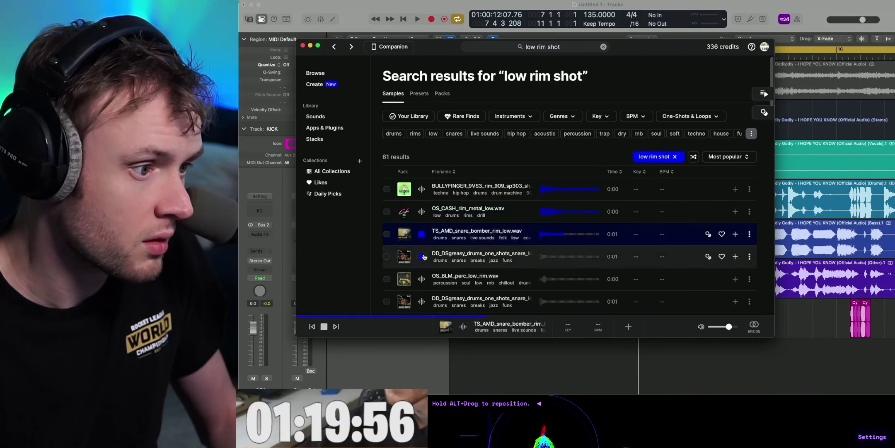
click(422, 257)
click(422, 278)
scroll(421, 278, down, 1)
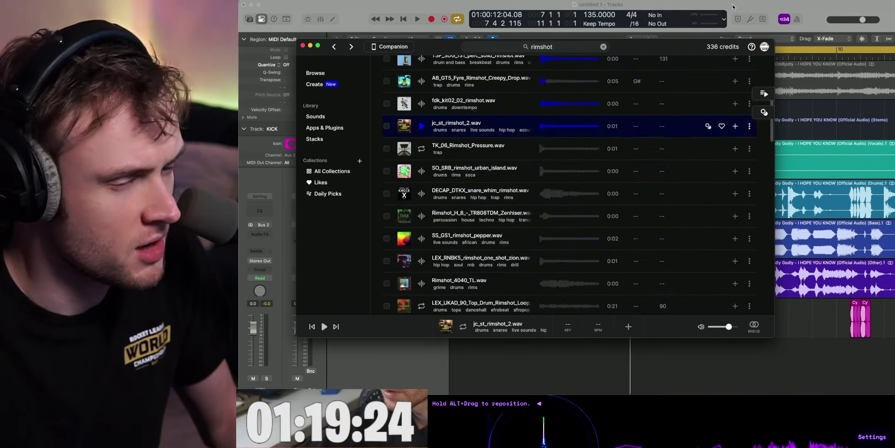
- Switch to Logic Pro and replay the stems with the kicks from bar 7 as a reference for choosing the rimshot
click(706, 23)
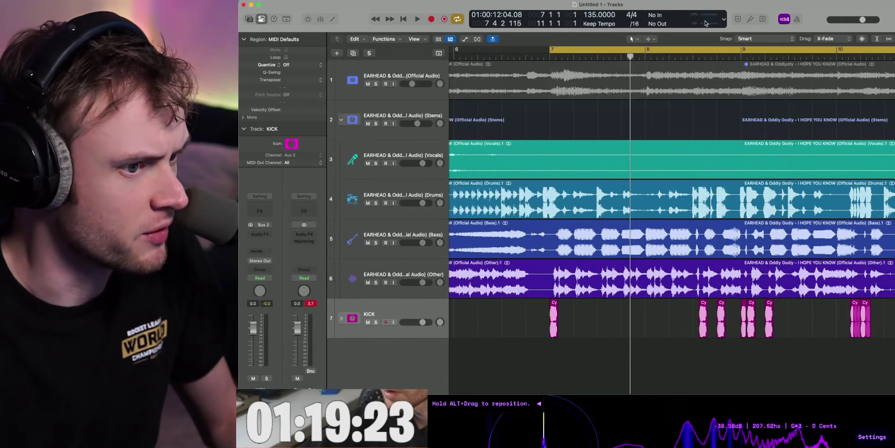
key(space)
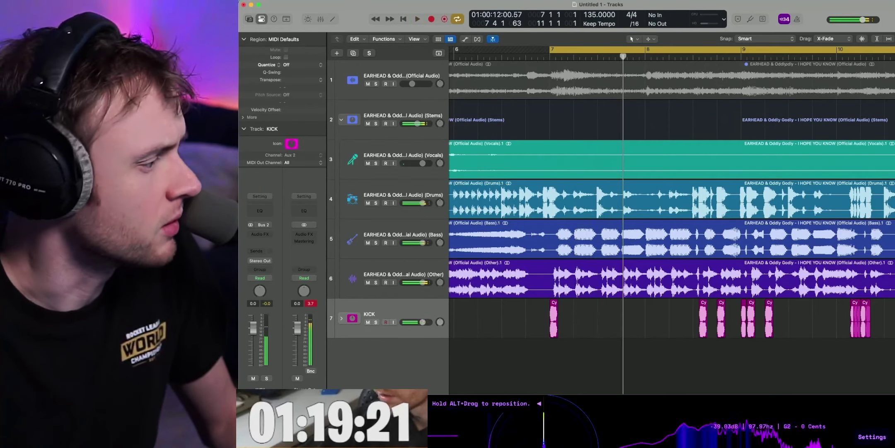
key(super+Tab)
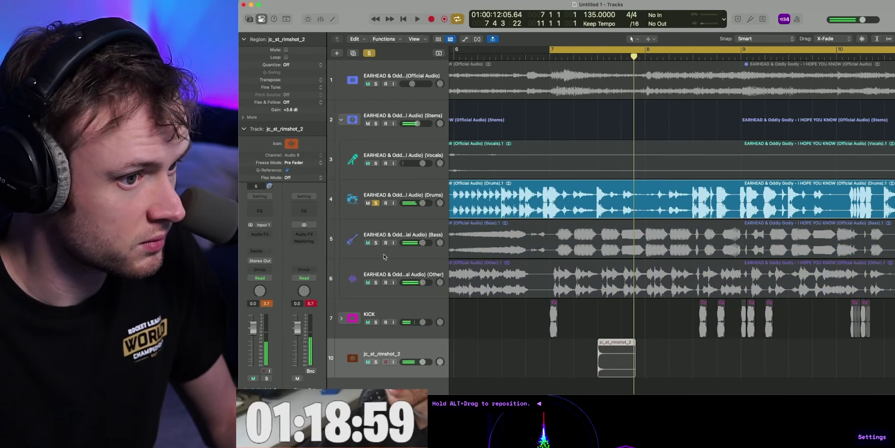
- Take the jc_st_rimshot_2_bip track out of solo and listen to the drum stem from bar 7
key(space)
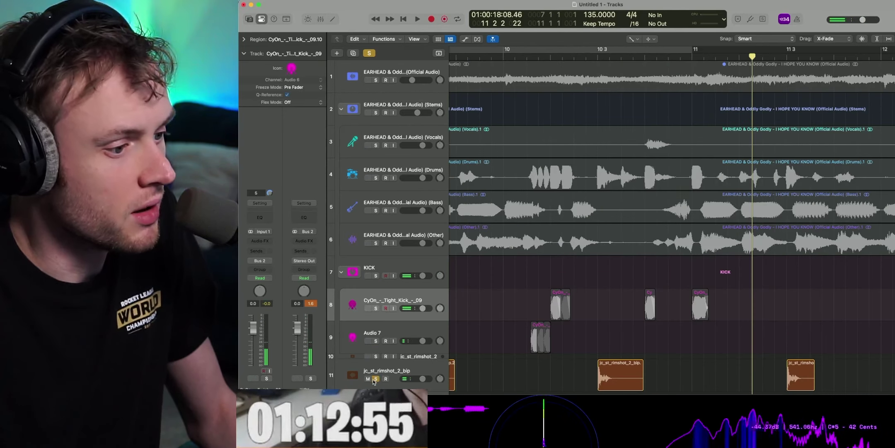
click(375, 379)
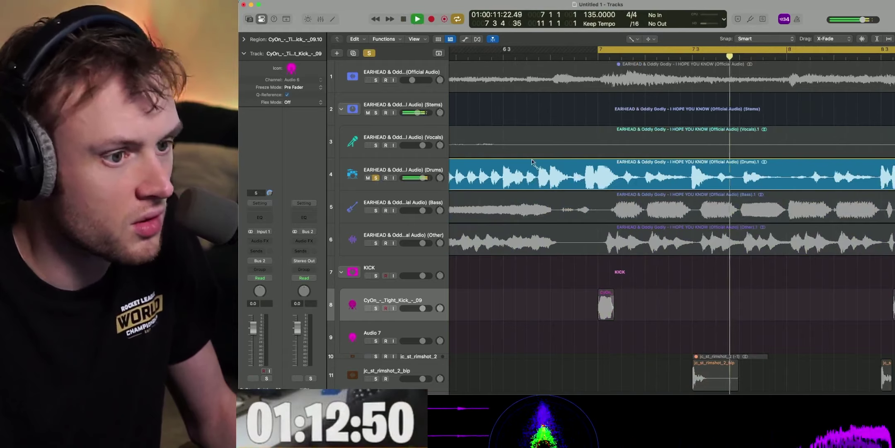
key(space)
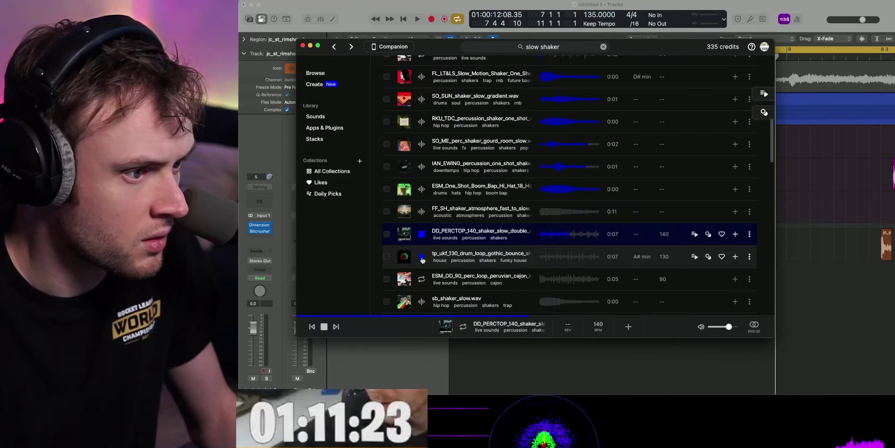
- Audition the DD_PERCTOP_140 slow double shaker and compare the loop with the drum stem, clearing the stem's solo
click(422, 235)
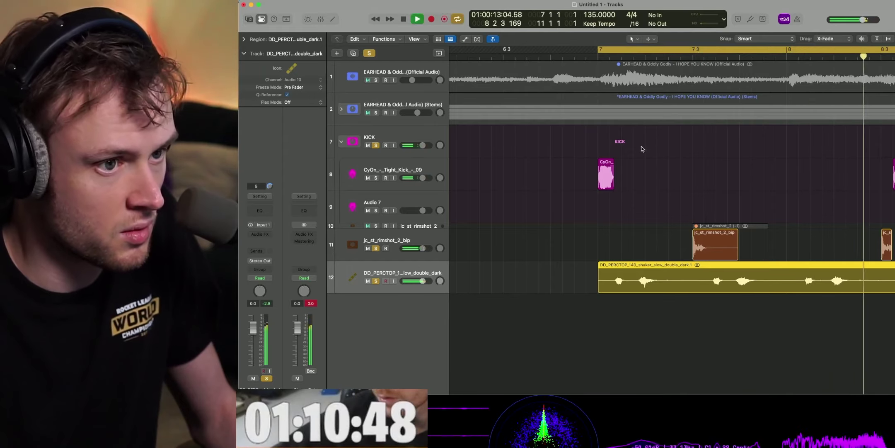
key(space)
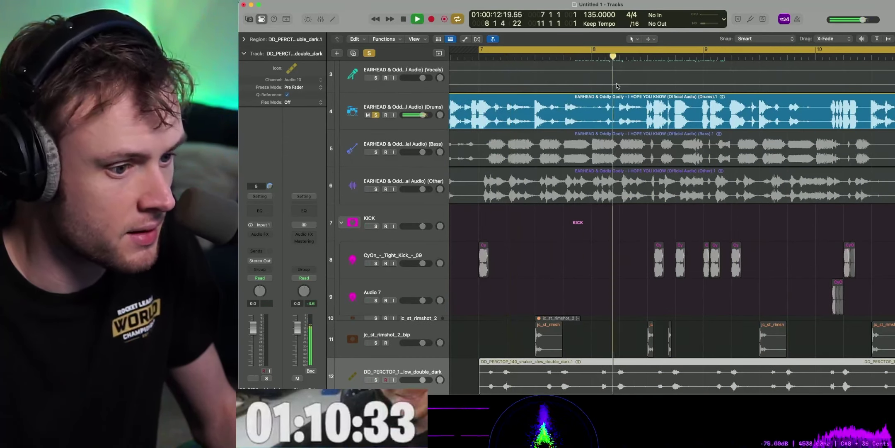
key(space)
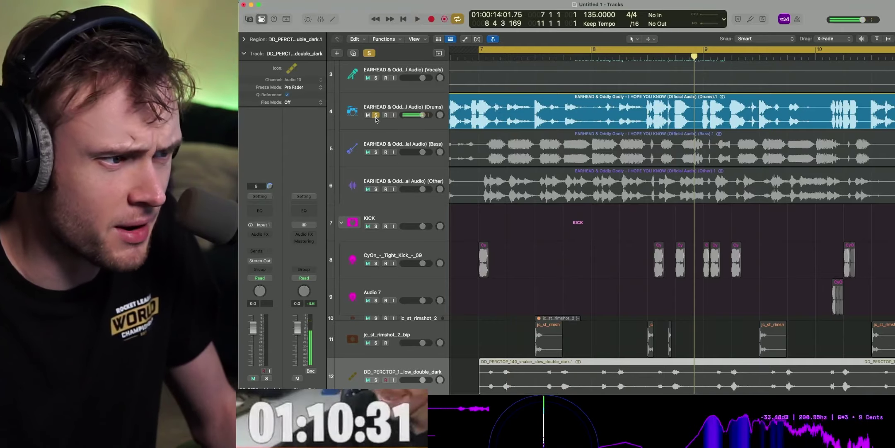
click(376, 116)
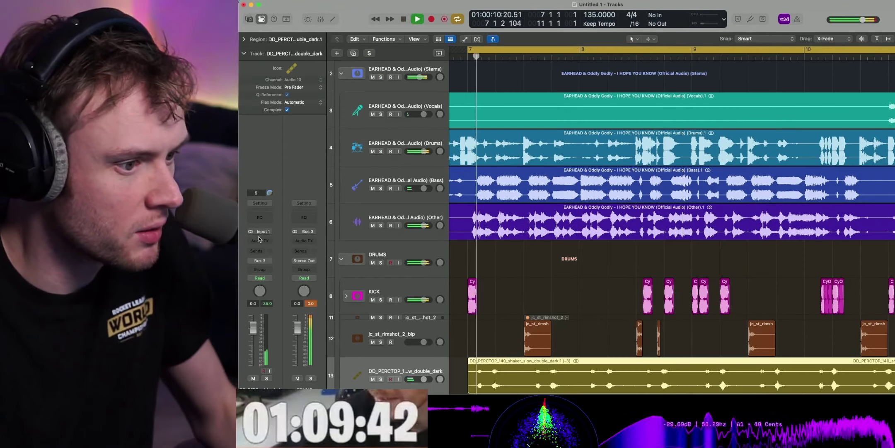
- Insert the Cableguys ShaperBox 3 effect in stereo on the DD_PERCTOP shaker track and play the mix
click(380, 262)
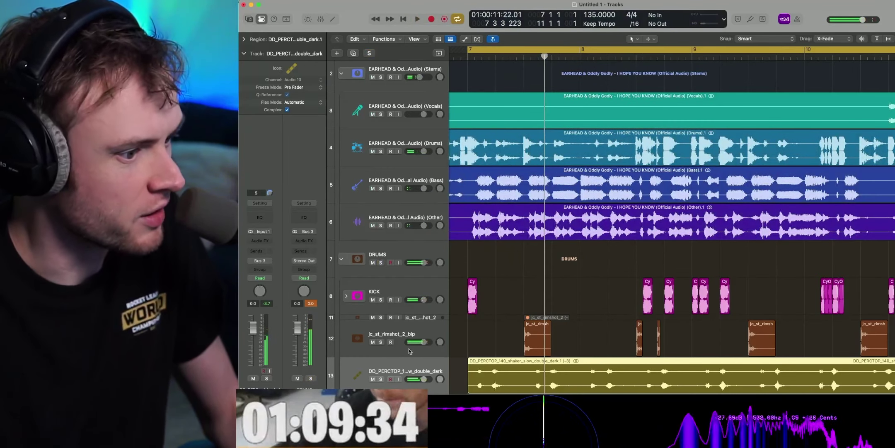
click(266, 242)
mouse_move(317, 386)
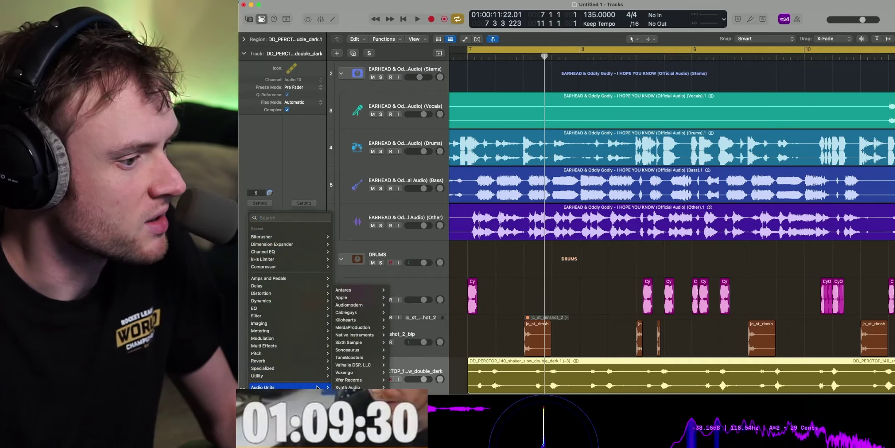
mouse_move(352, 312)
mouse_move(408, 312)
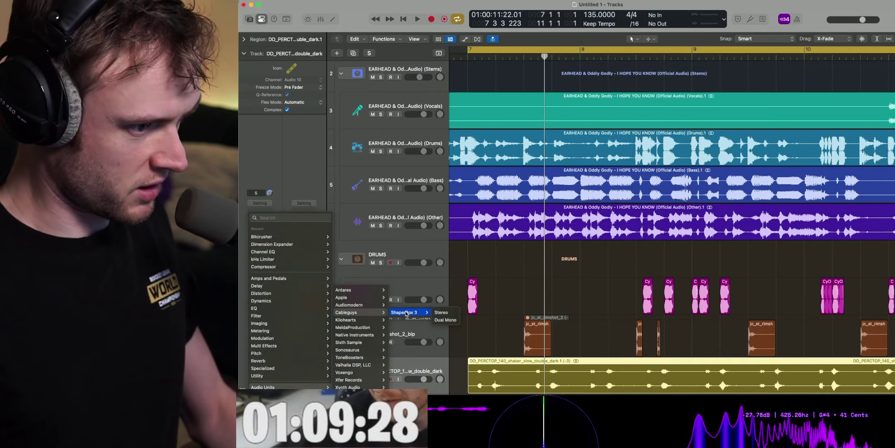
click(449, 315)
key(space)
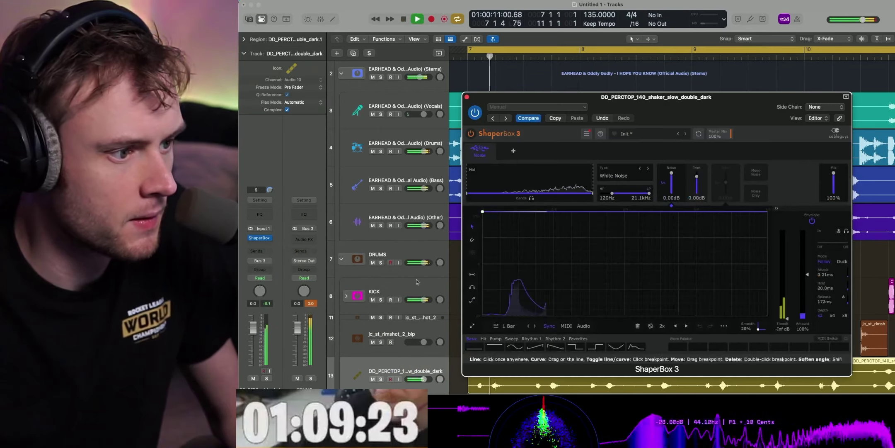
- Solo the DRUMS group and set ShaperBox's noise type to Lighter Fuel
click(381, 262)
key(space)
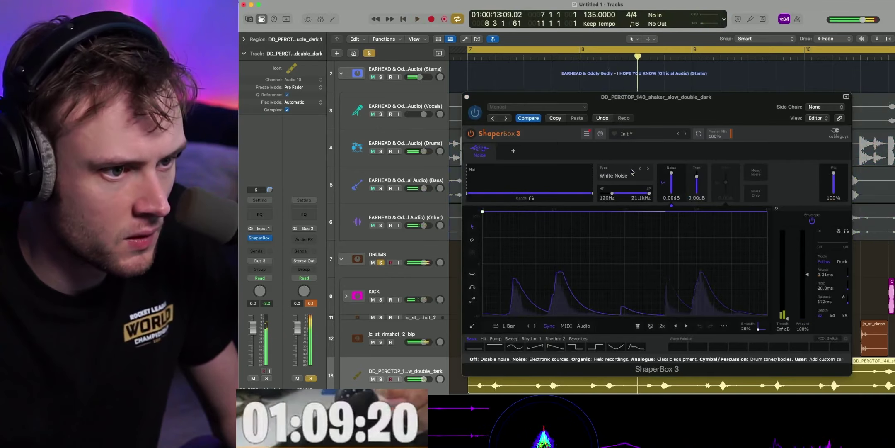
click(623, 175)
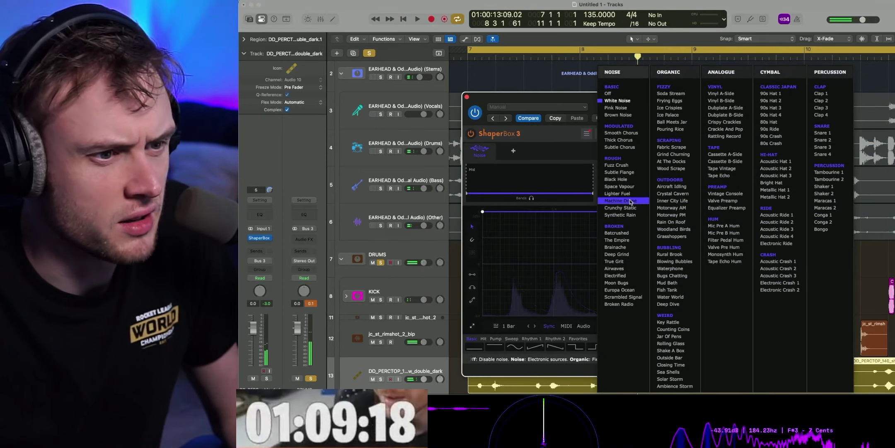
key(space)
click(617, 193)
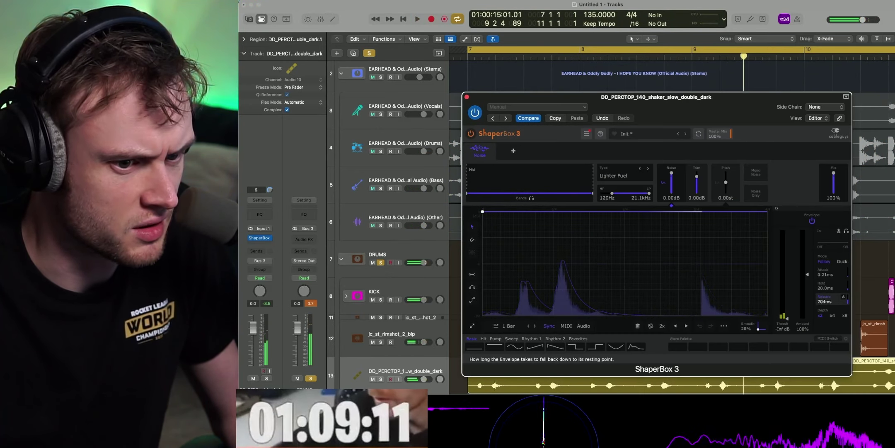
- Set the noise envelope's release to 741 ms and change the noise type to Ice Crispies
drag(825, 301, 825, 297)
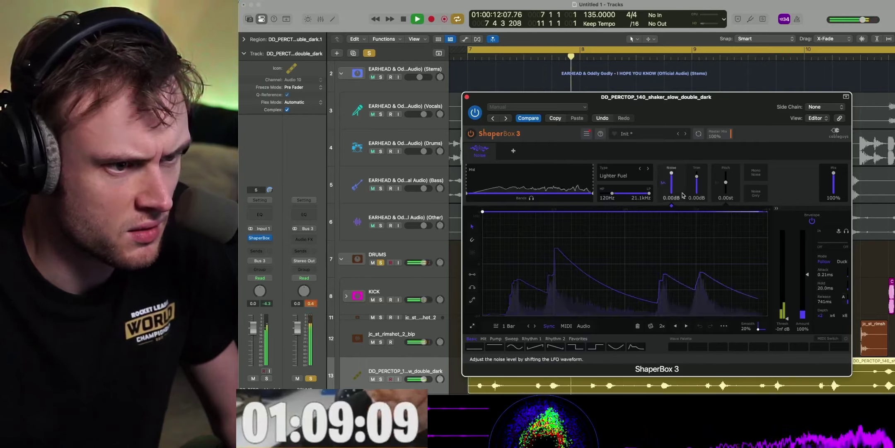
click(648, 168)
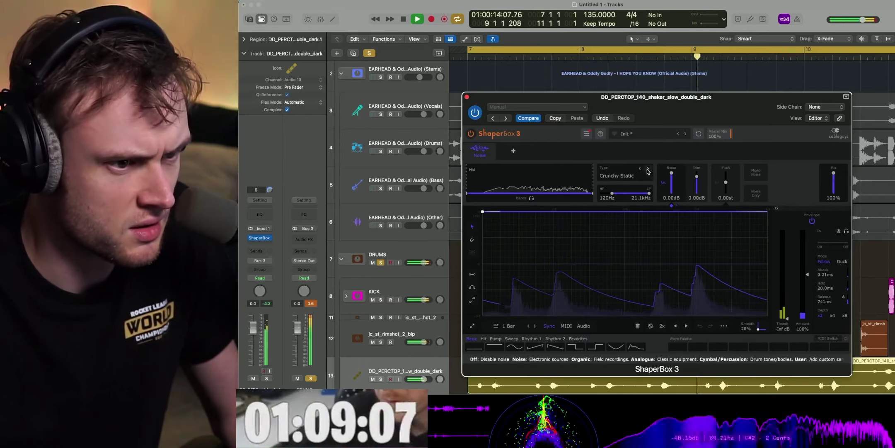
click(648, 169)
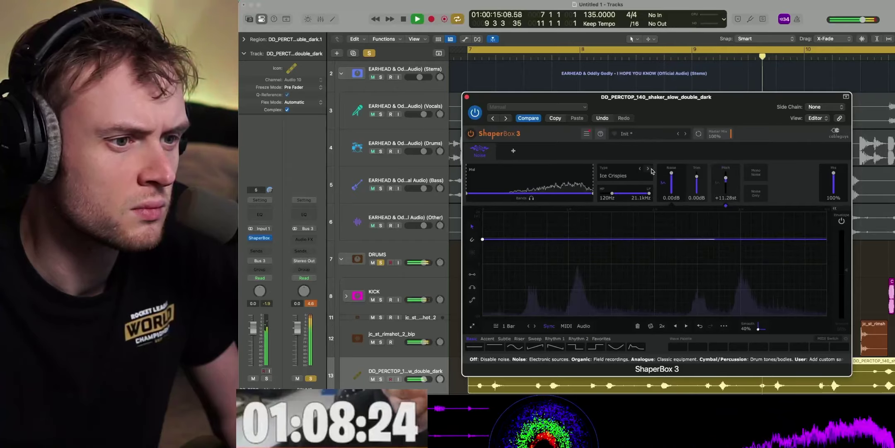
- Add a send to Bus 4 on the shaker track and insert a Tape Delay on the bus's aux channel
click(262, 243)
key(space)
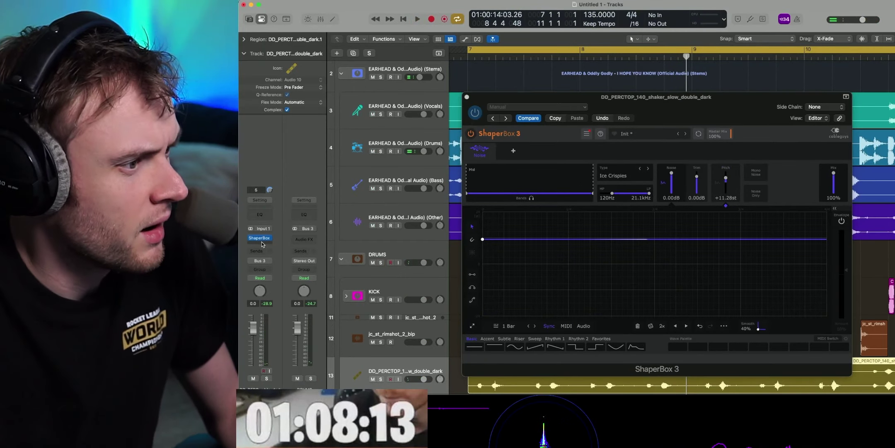
click(262, 252)
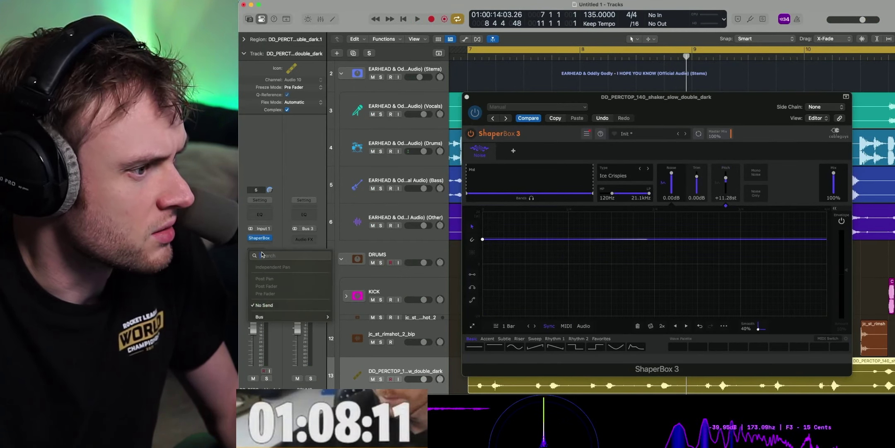
mouse_move(273, 316)
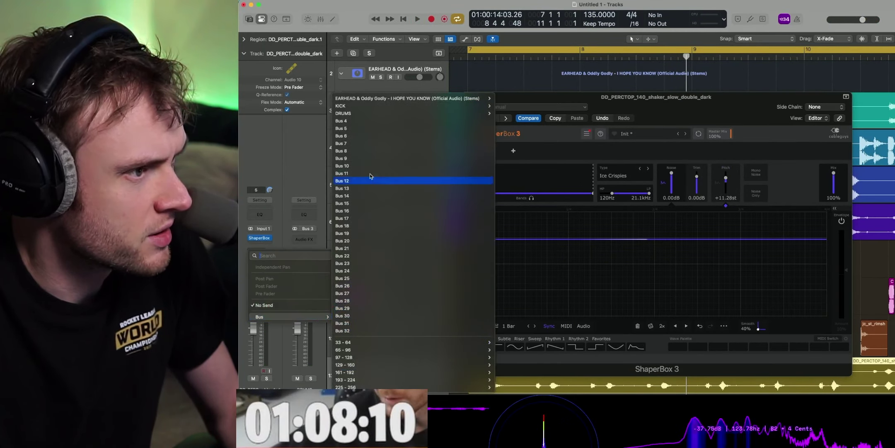
click(365, 121)
click(308, 236)
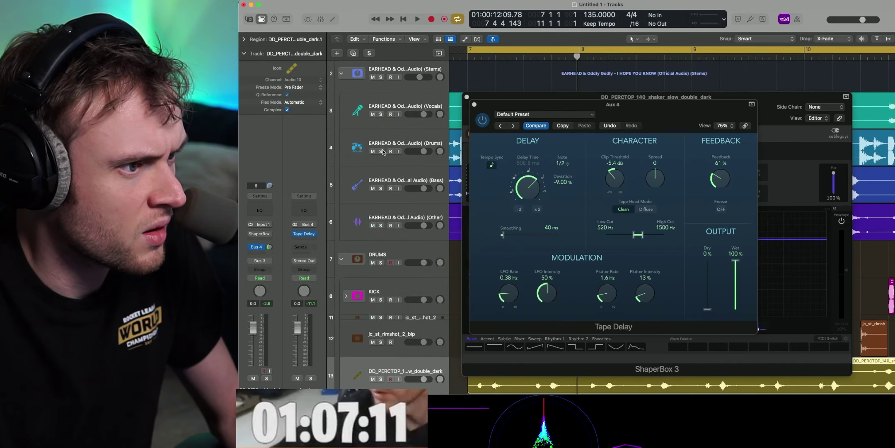
- Set the Tape Delay on Aux 4 to 1/16 dotted with +9.33% deviation and 0% feedback while auditioning the shaker
click(381, 151)
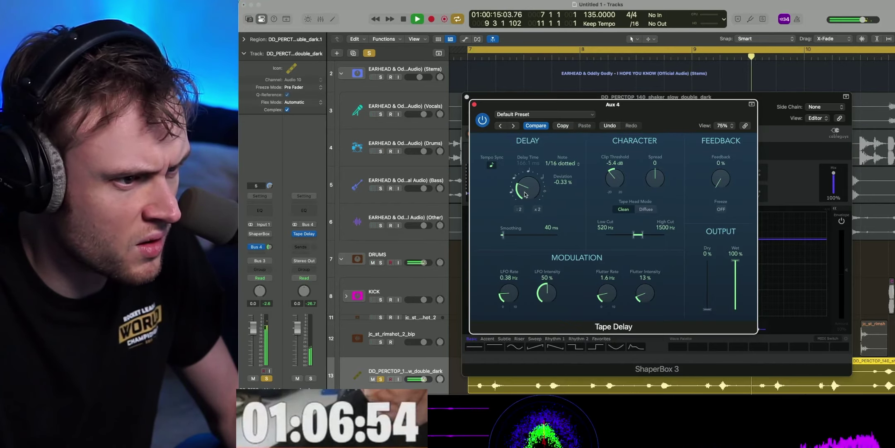
scroll(525, 192, up, 2)
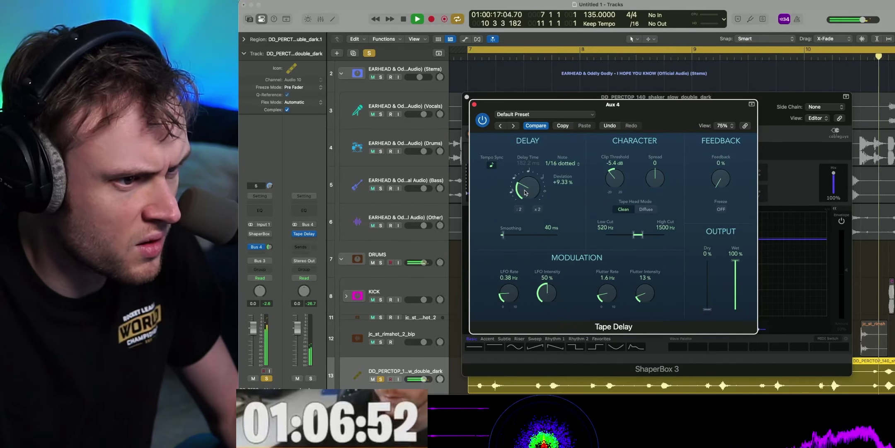
click(304, 233)
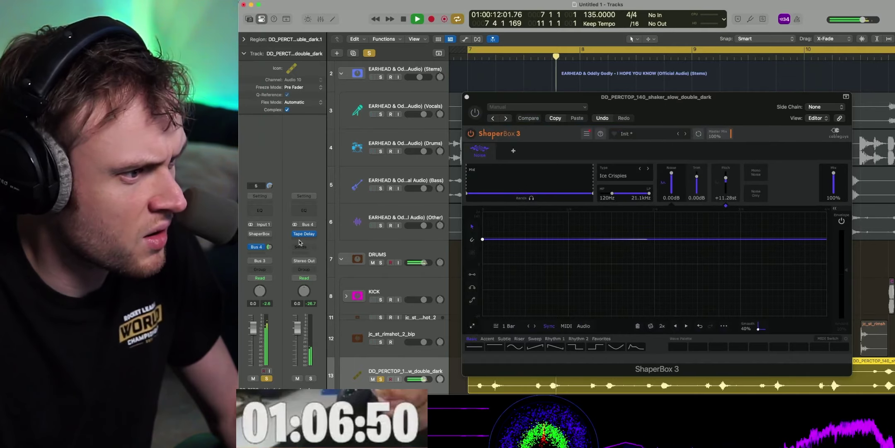
- Move ShaperBox 3 from the shaker track to follow Tape Delay on Aux 4 and set the Bus 4 send to -4.0 dB
drag(292, 241, 295, 235)
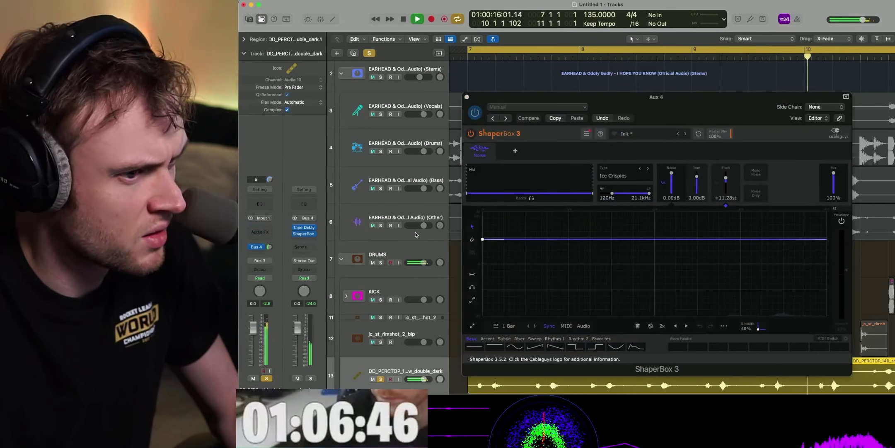
click(725, 180)
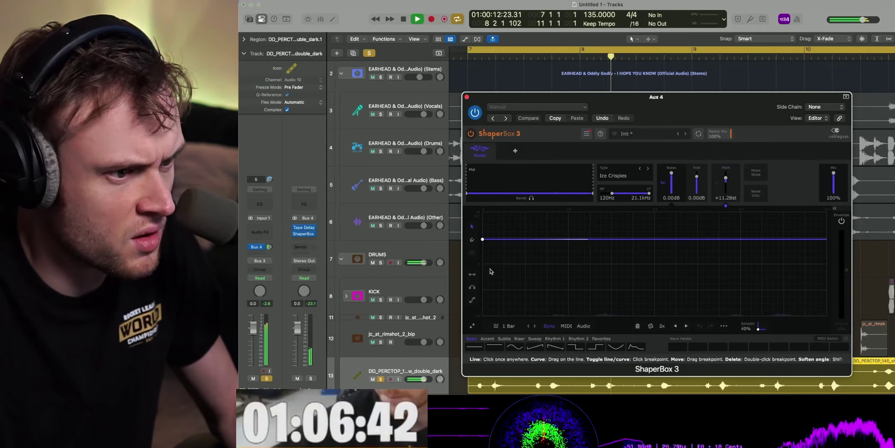
key(space)
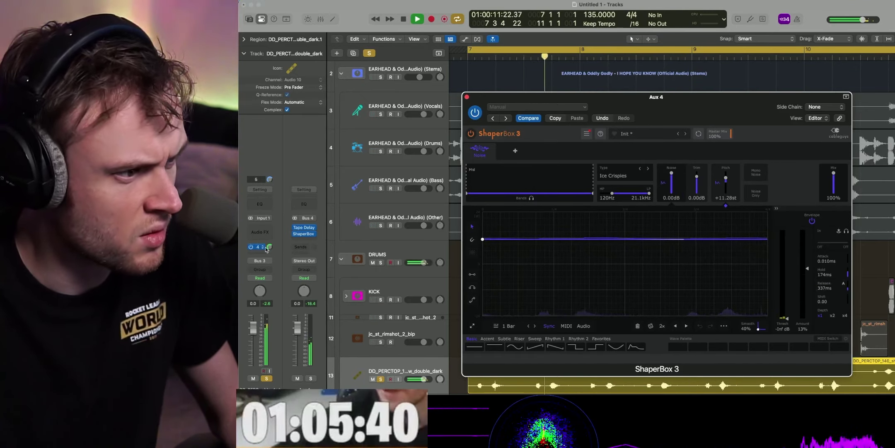
drag(266, 249, 271, 255)
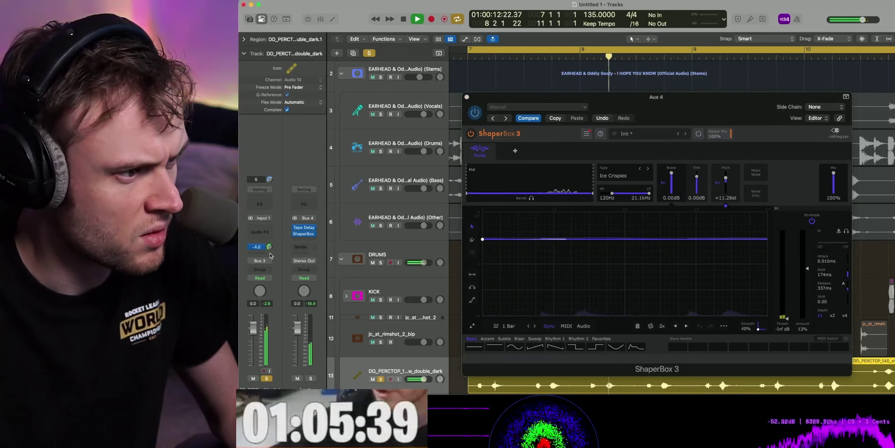
- Compare the recreated DRUMS group with the original Drums stem by soloing each in turn
click(381, 263)
click(381, 262)
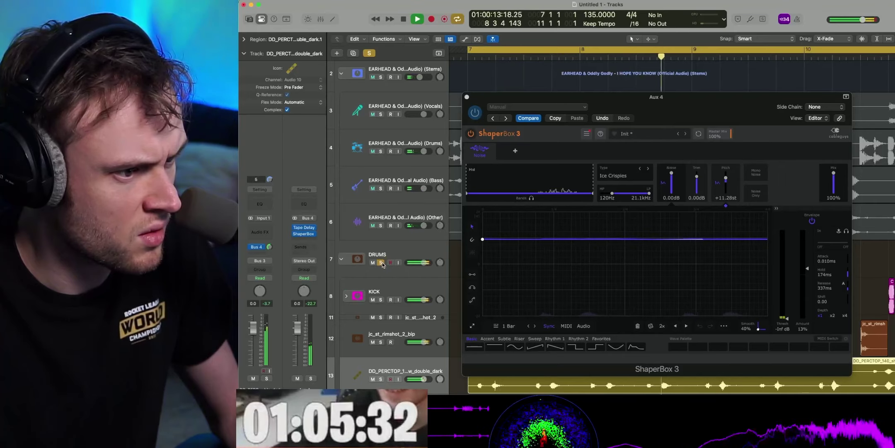
click(381, 262)
click(380, 151)
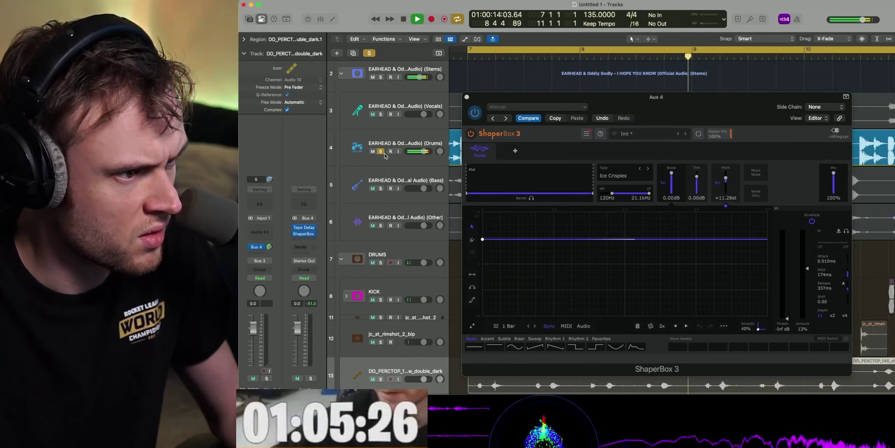
- Close the ShaperBox window and switch to Splice to search for "shaker" samples
click(467, 97)
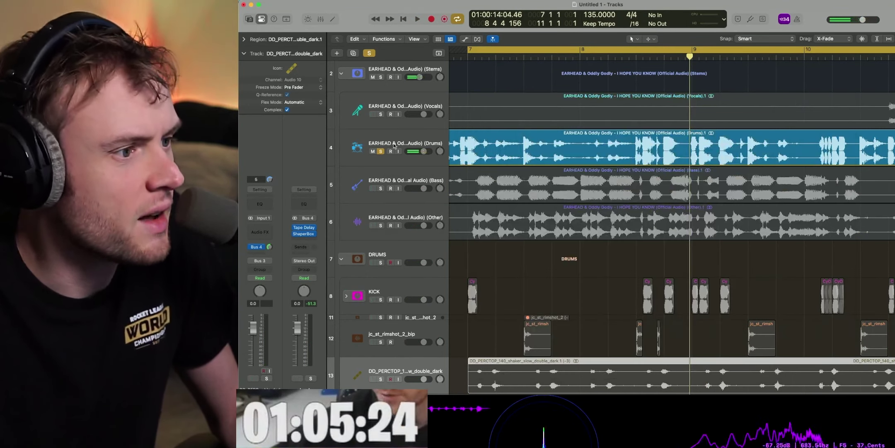
key(s)
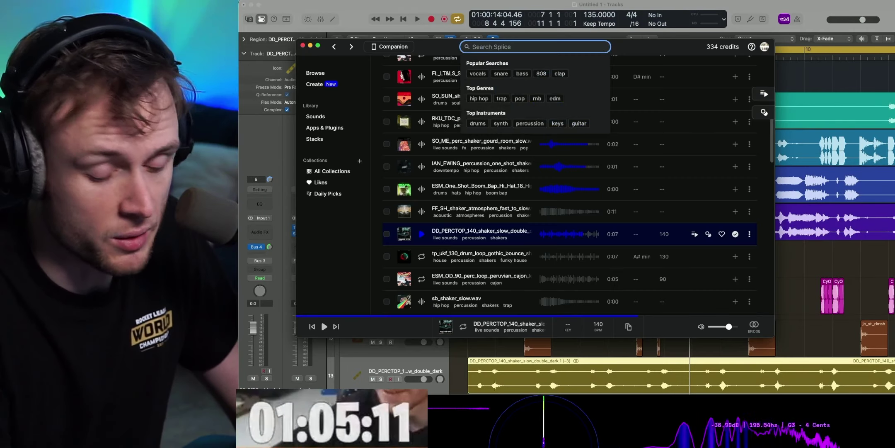
text(shaker)
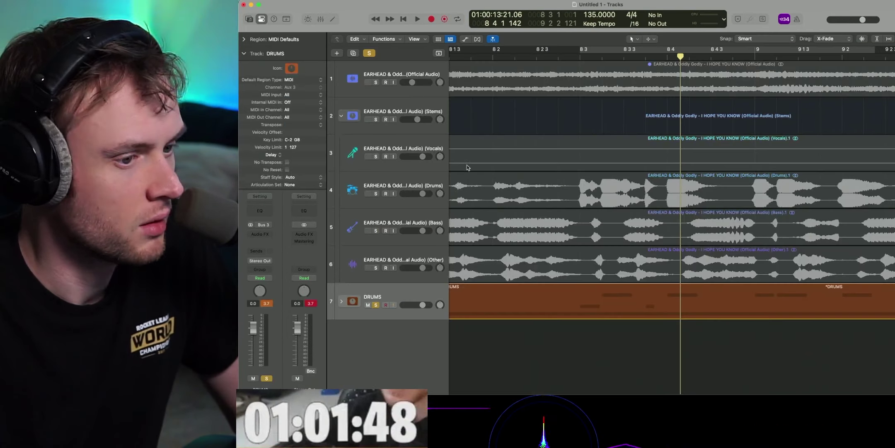
- Unsolo the DRUMS group and play the full mix with the stems around bars 7 to 9
click(376, 305)
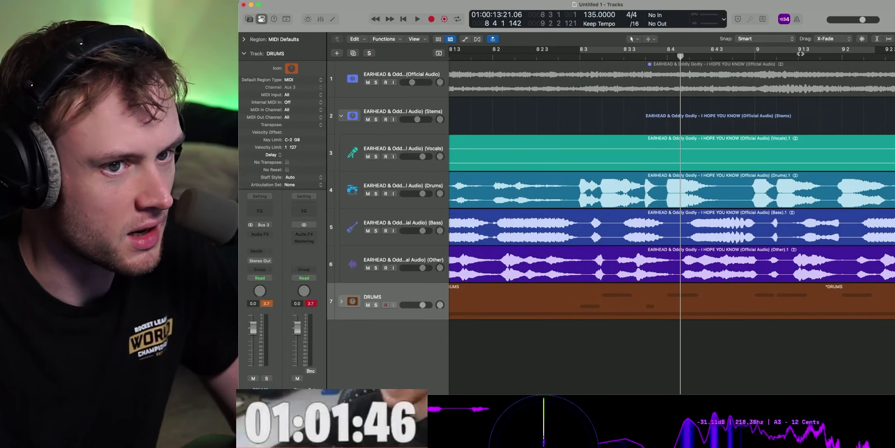
key(super+Left)
key(super+Left)
key(super+Left)
key(super+Left)
key(super+Left)
key(super+Left)
key(super+Left)
key(super+Left)
key(super+Left)
key(super+Left)
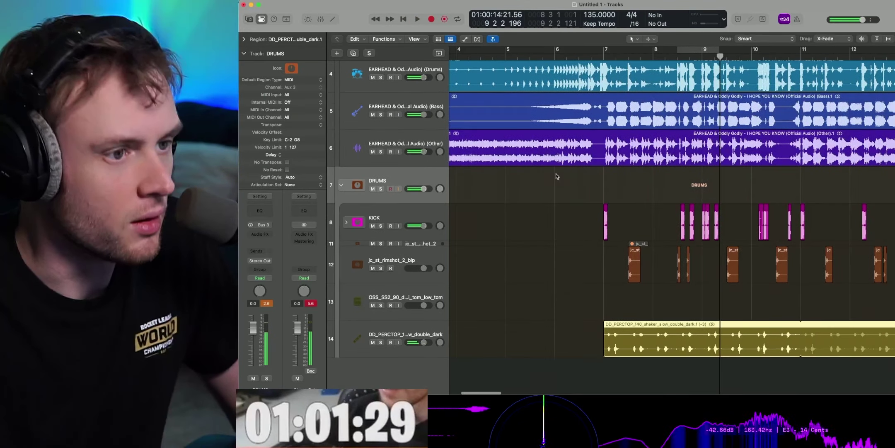
scroll(557, 176, up, 1)
key(space)
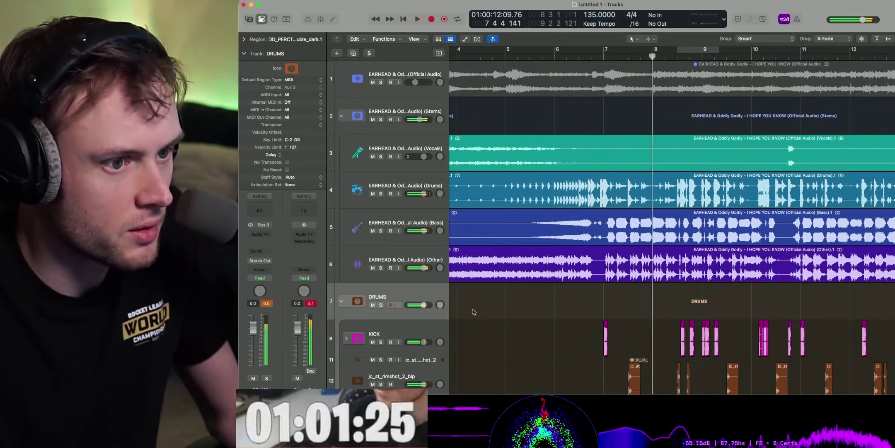
key(space)
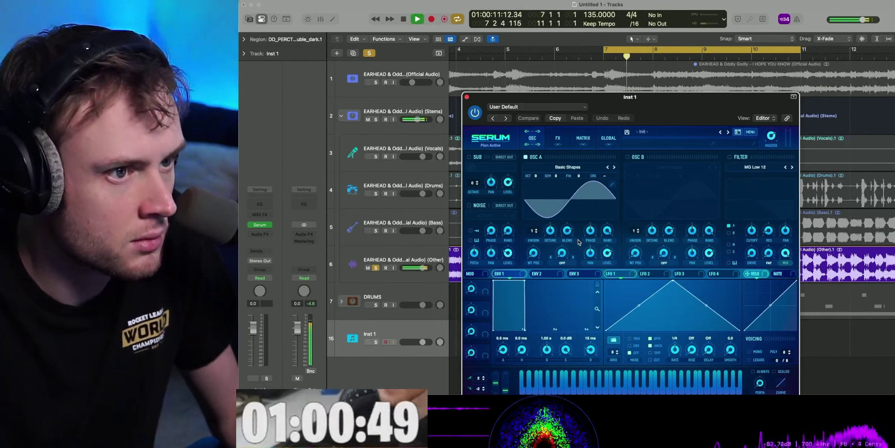
- Stop playback, close the Serum window and create a MIDI region at bar 7 on the Inst 1 track
key(space)
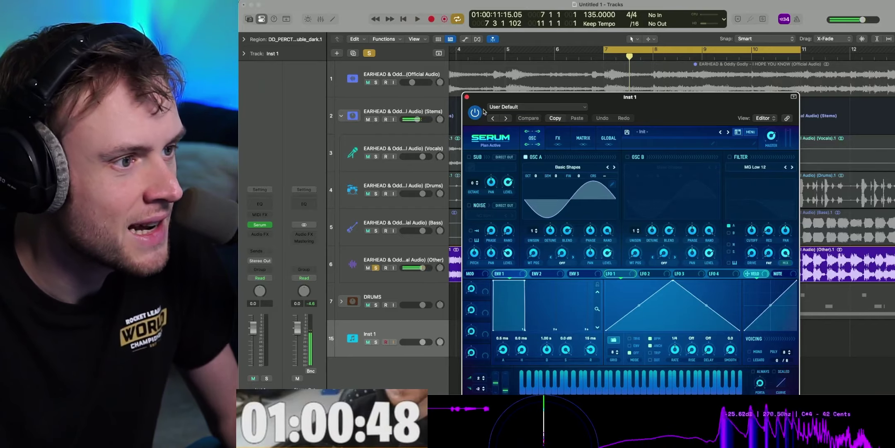
click(467, 97)
right_click(611, 338)
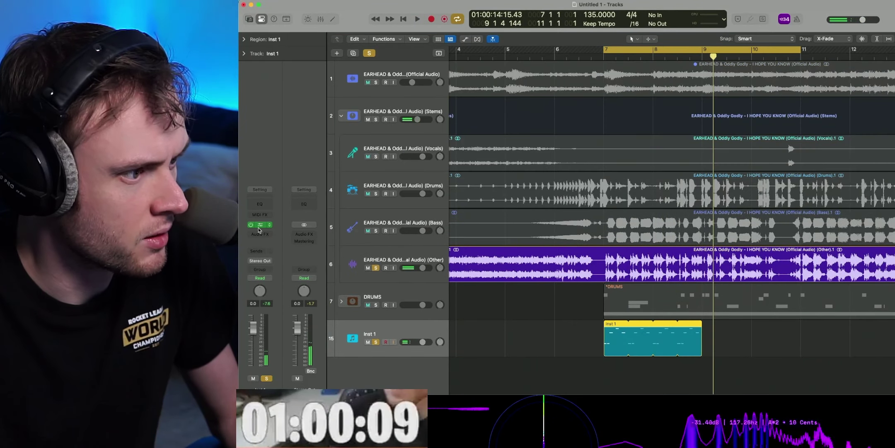
- Reopen Serum on Inst 1 and shift oscillator A's Basic Shapes wavetable position from sine to a saw shape
click(258, 226)
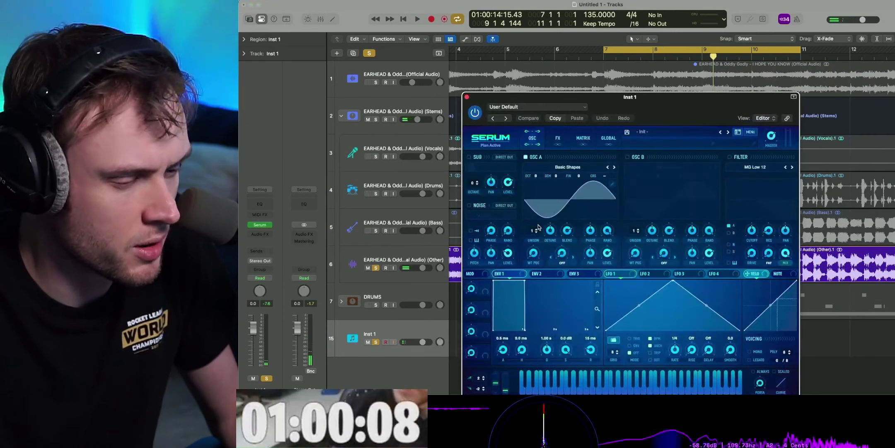
key(space)
drag(642, 111, 602, 71)
drag(492, 213, 492, 196)
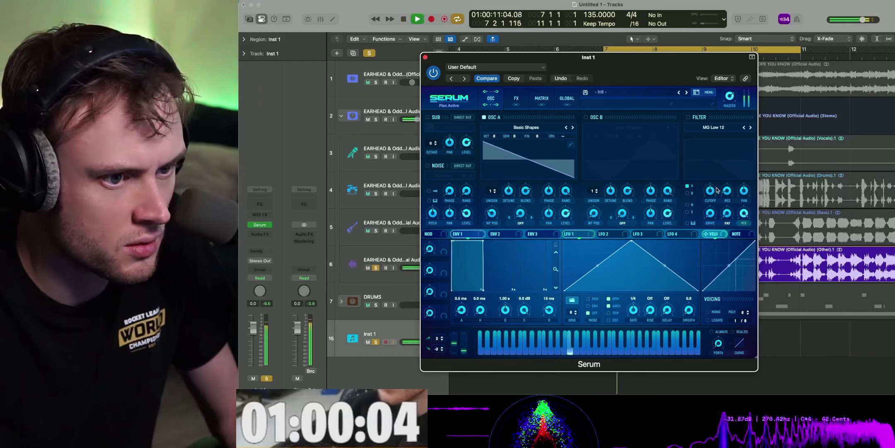
- Enable Serum's MG Low 12 filter and adjust its cutoff against the playing part
click(689, 117)
key(space)
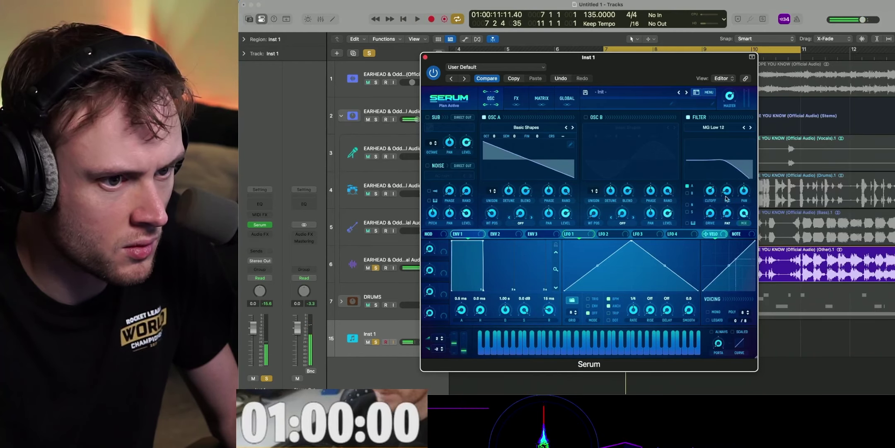
key(space)
drag(711, 192, 712, 198)
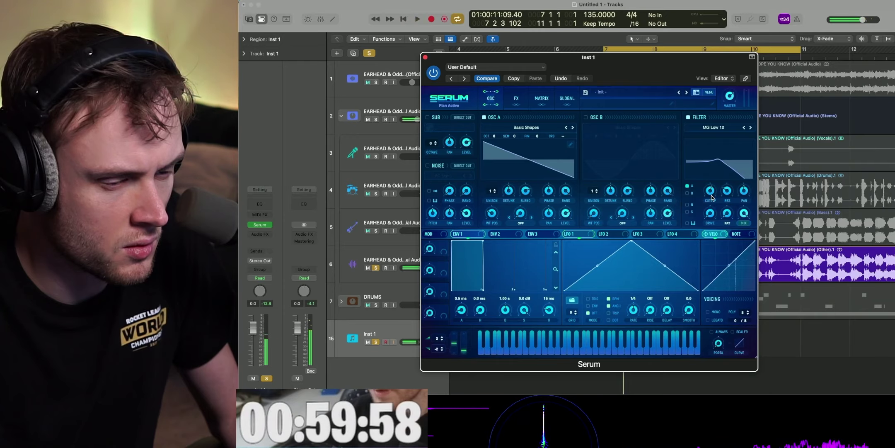
key(space)
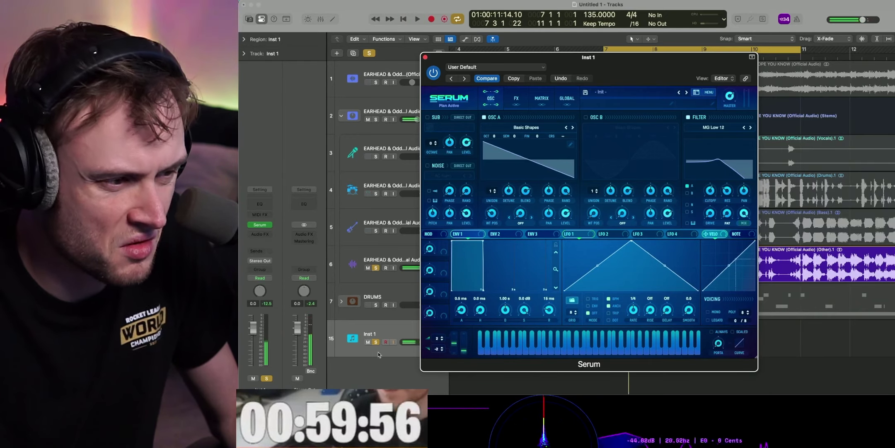
- Compare the filtered saw sound with the Other stem by toggling the Inst 1 track's solo during playback
click(375, 343)
key(space)
key(space)
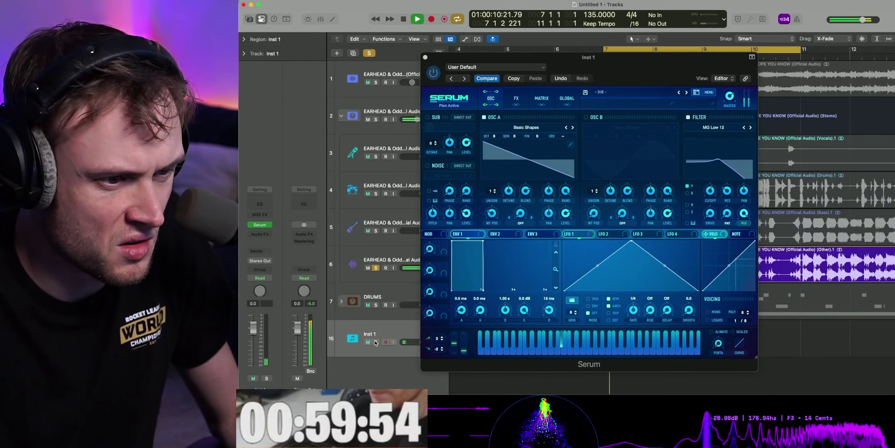
click(375, 342)
key(space)
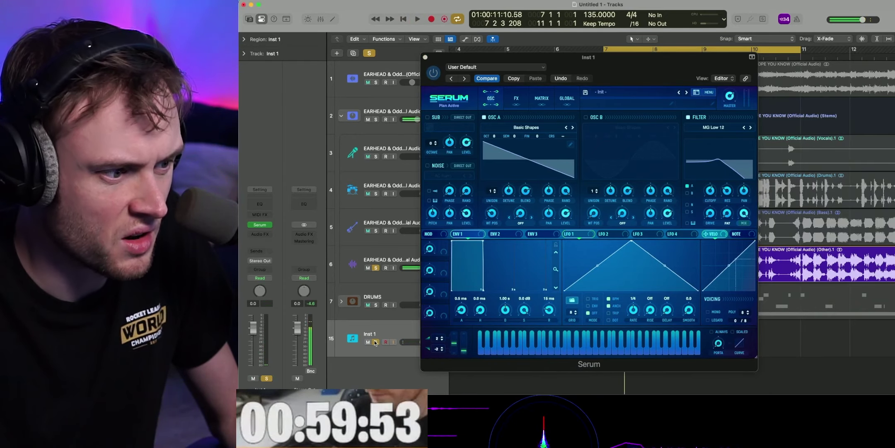
- Turn on Serum's oscillator B with its level at 84%, and switch off the filter and oscillator A
click(586, 118)
key(space)
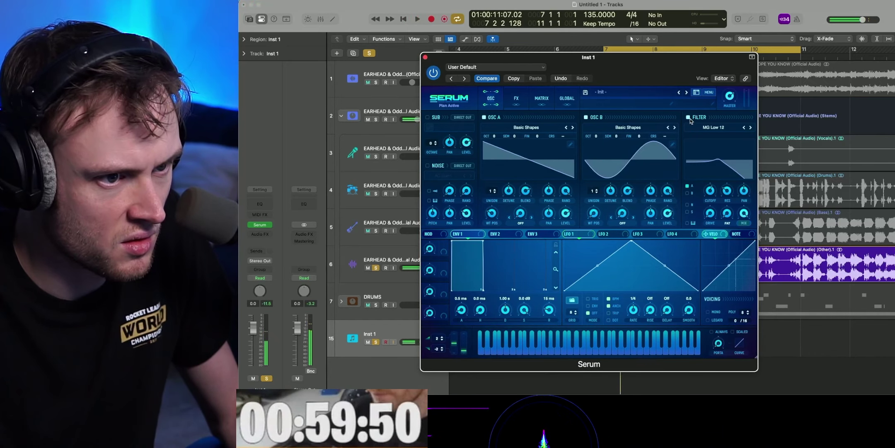
drag(666, 213, 667, 206)
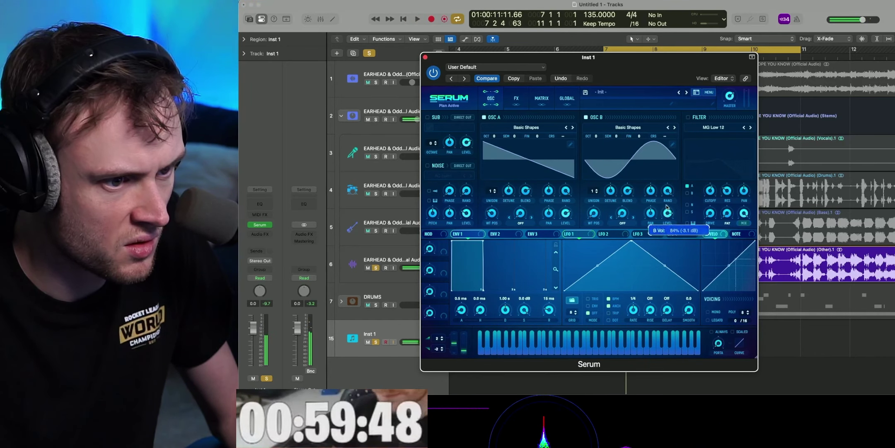
click(484, 117)
key(space)
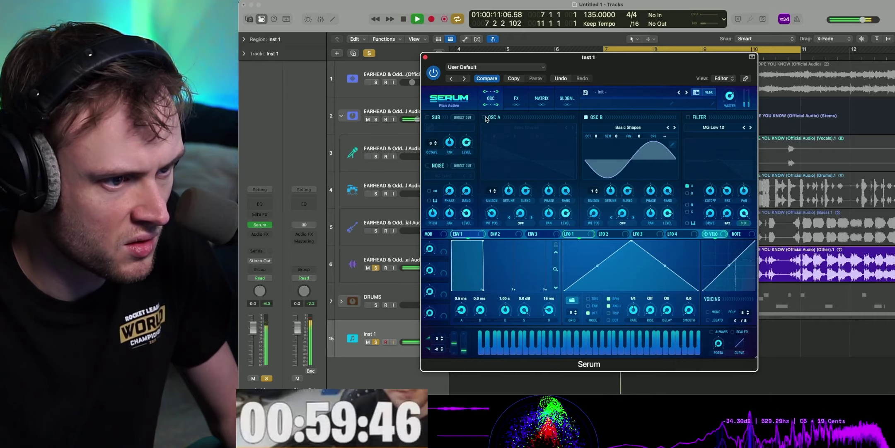
- Compare oscillator B's sine tone with the Other stem by toggling the Inst 1 track's solo
click(375, 344)
key(space)
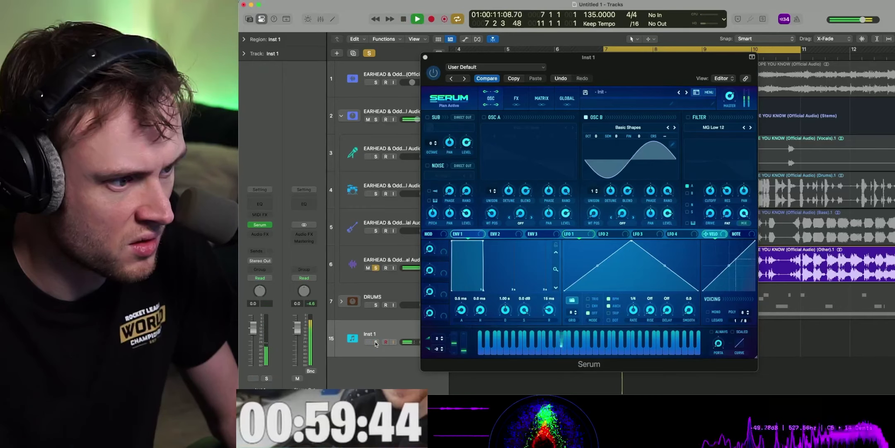
key(space)
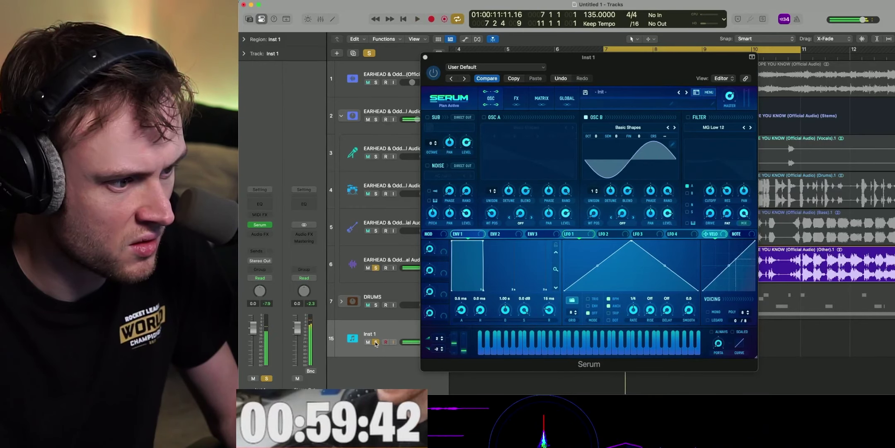
click(375, 343)
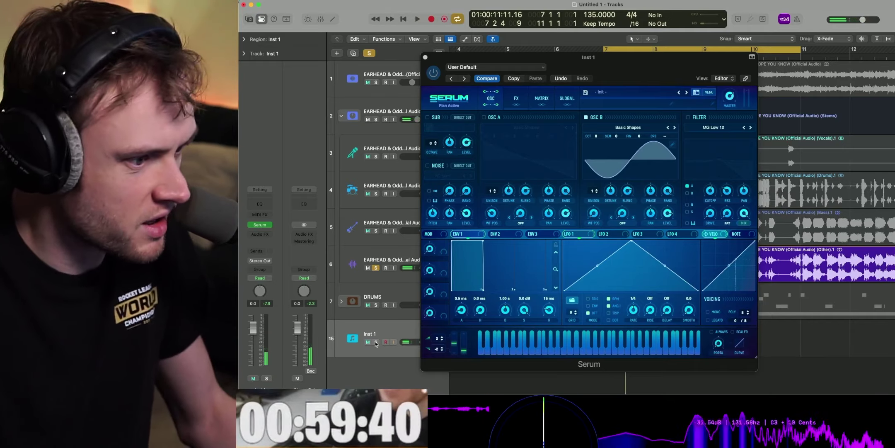
click(375, 343)
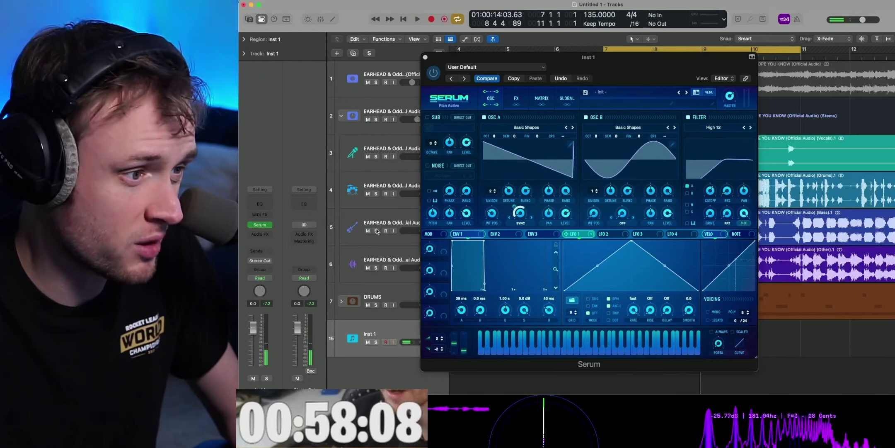
- Audition the Other stem in solo and set the warp mode of Serum's oscillator A to Quantize
click(376, 268)
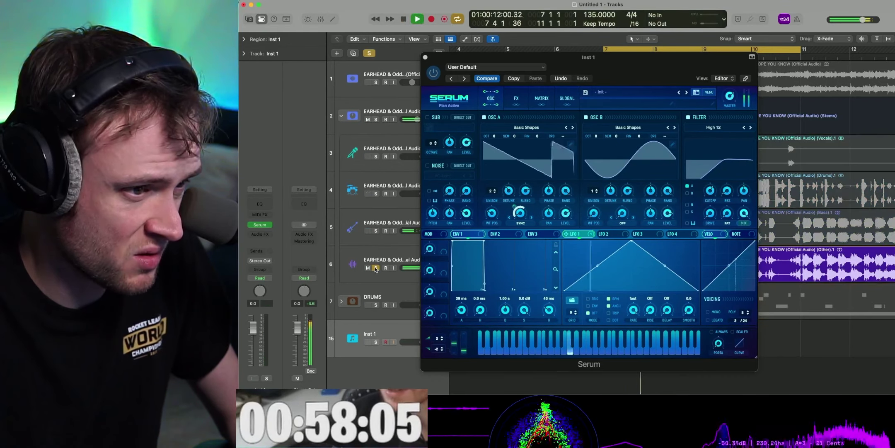
key(space)
click(375, 268)
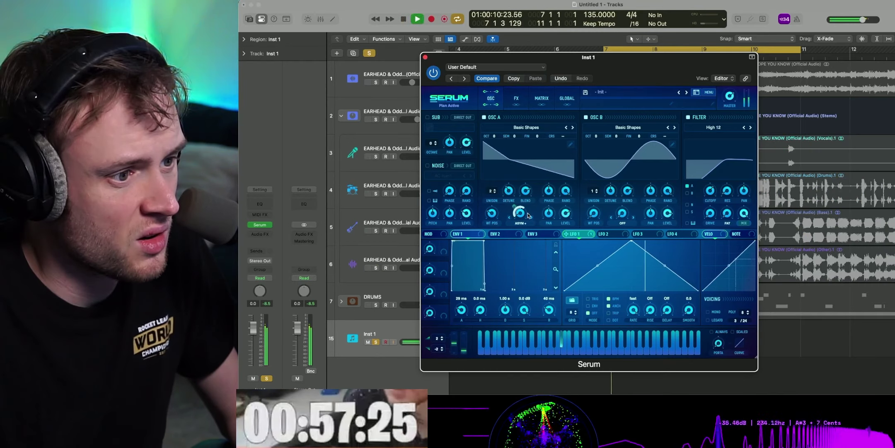
click(522, 223)
click(526, 172)
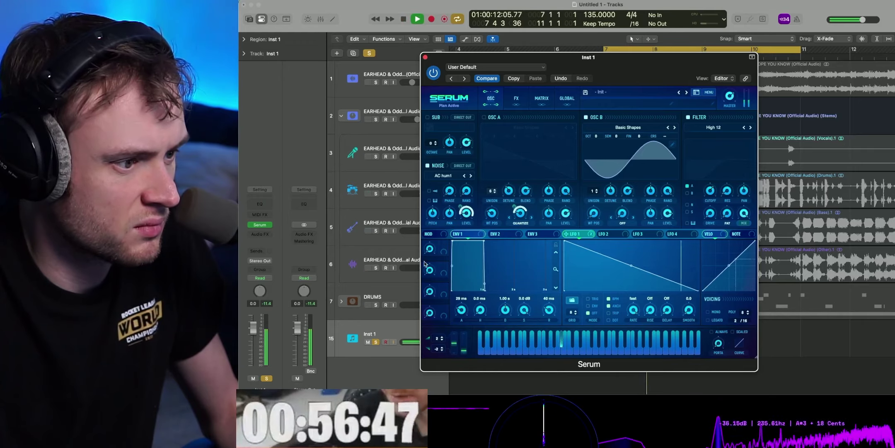
- Compare the Inst 1 synth with the Other stem by soloing each of them in turn during playback
click(375, 341)
click(376, 268)
key(space)
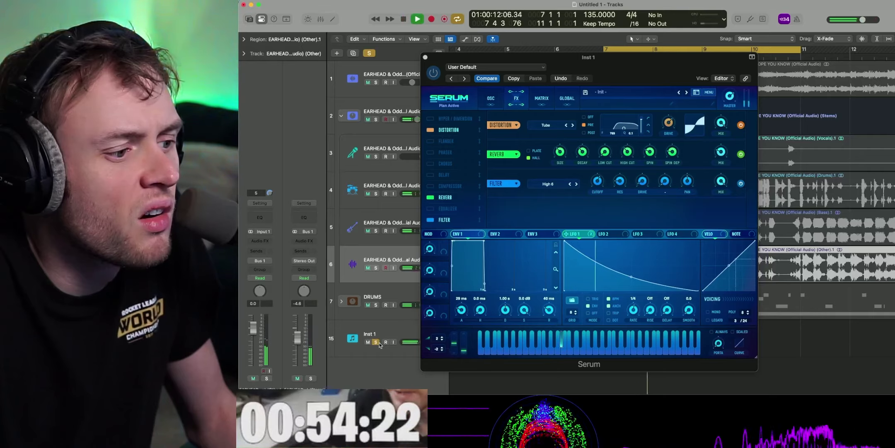
key(space)
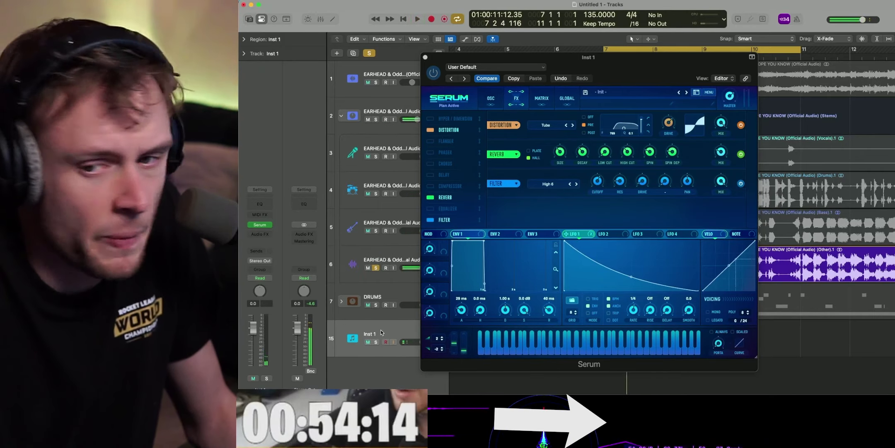
key(space)
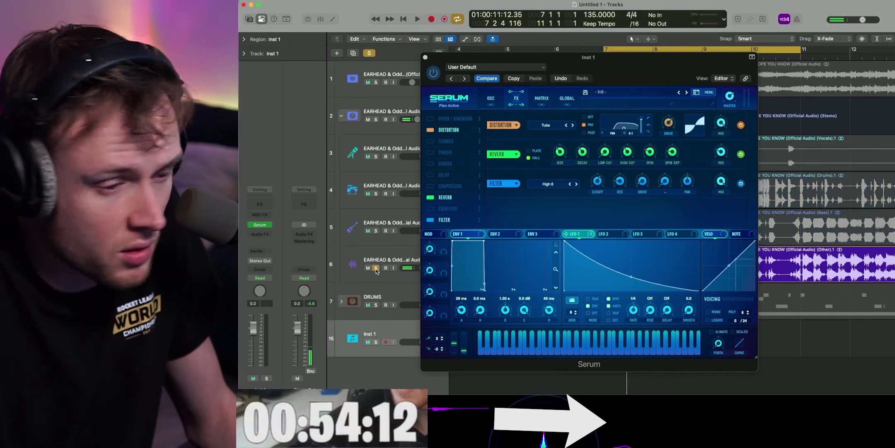
key(space)
click(376, 268)
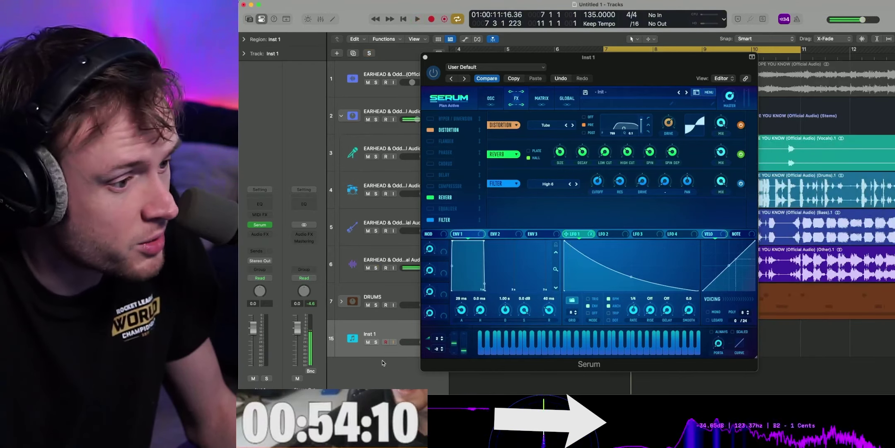
- Check Inst 1's Serum effects chain of distortion, reverb and filter against the Other stem by alternating solo playback
click(376, 342)
key(space)
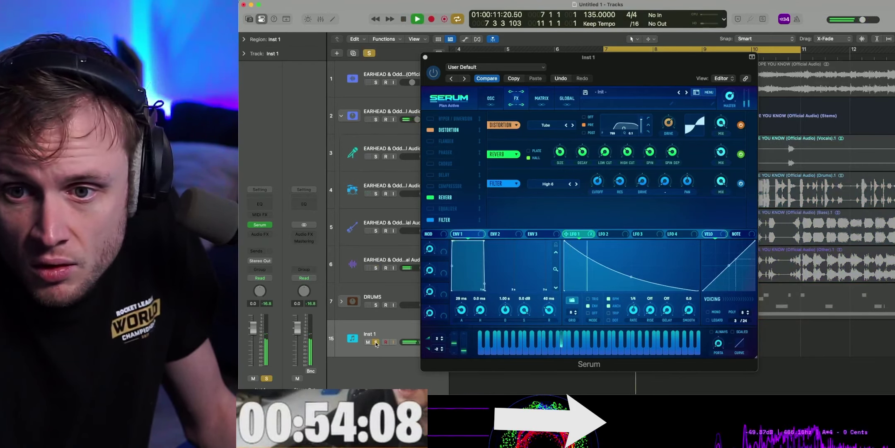
key(space)
click(376, 267)
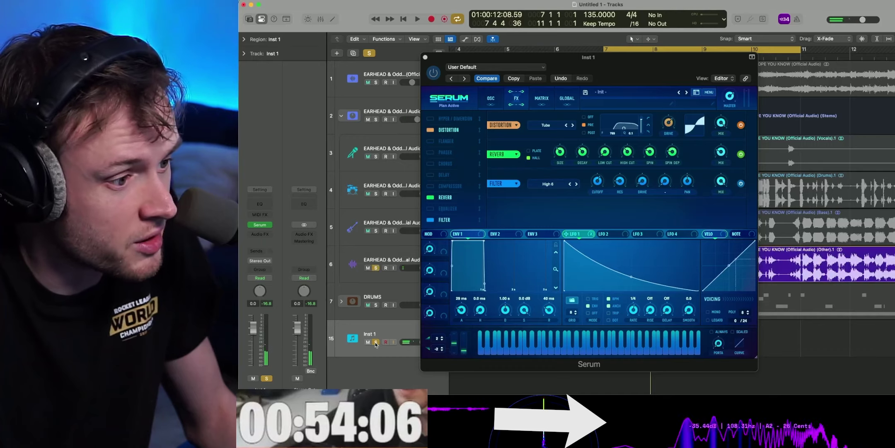
key(space)
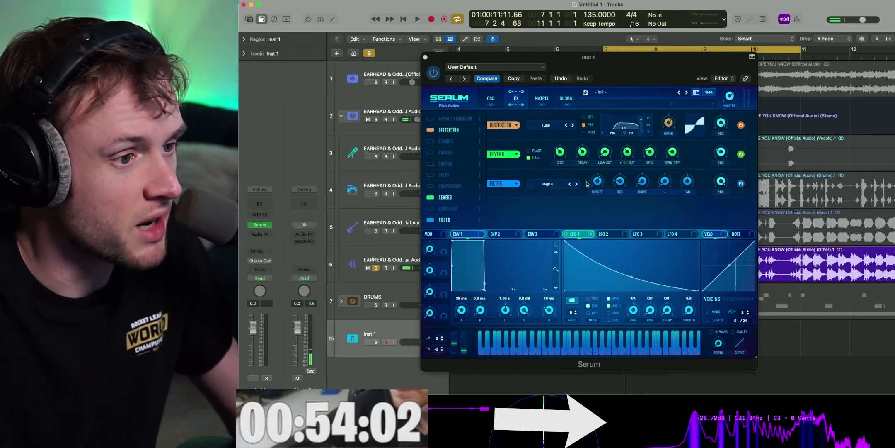
click(598, 192)
key(space)
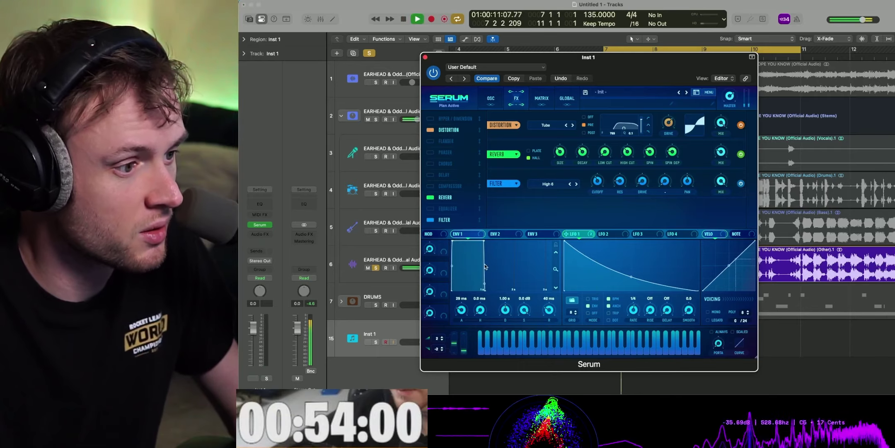
key(space)
- Raise the FM (From B) amount of oscillator A and increase the distortion drive in Inst 1's Serum
click(394, 332)
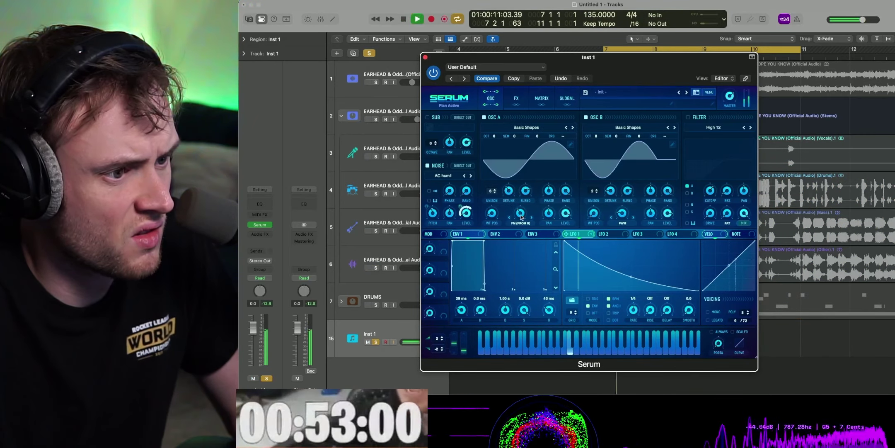
mouse_move(521, 214)
drag(521, 214, 526, 195)
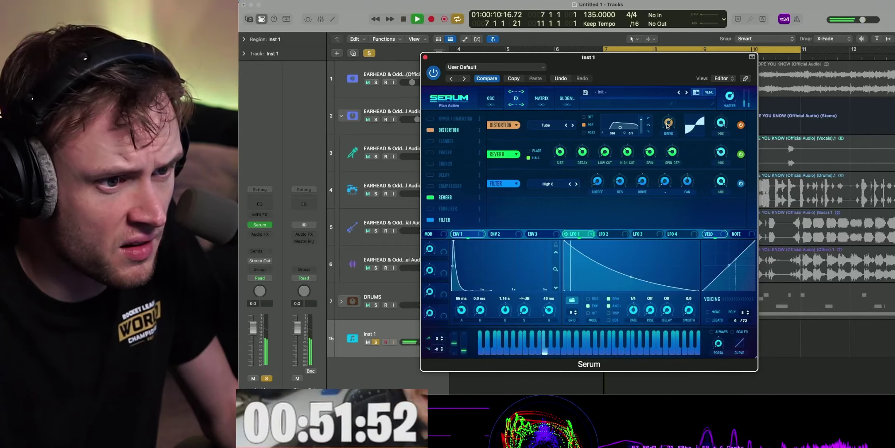
drag(669, 122, 673, 104)
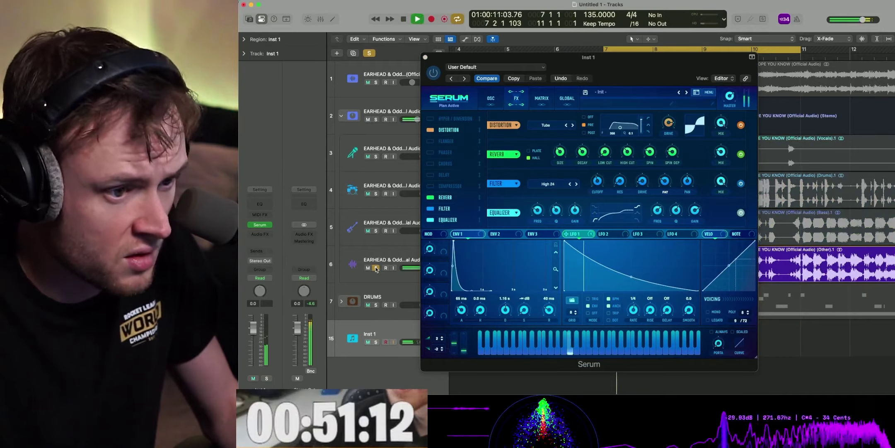
- Audition the reworked Inst 1 sound against the Other stem and together with the DRUMS track
click(375, 268)
key(space)
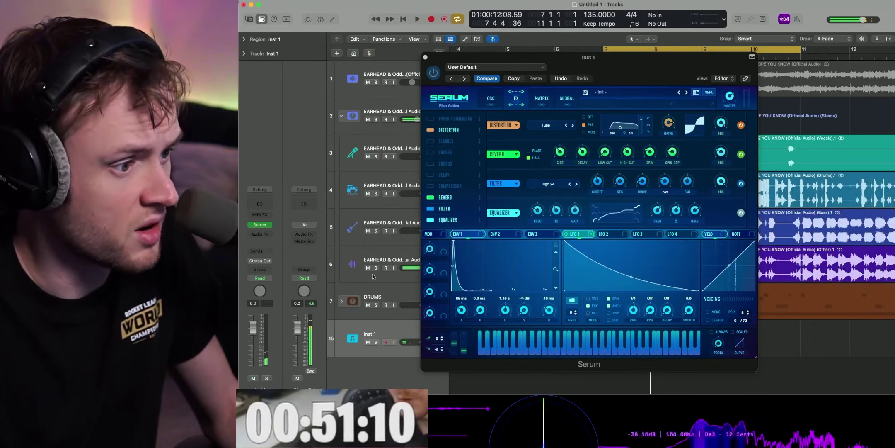
click(377, 342)
key(space)
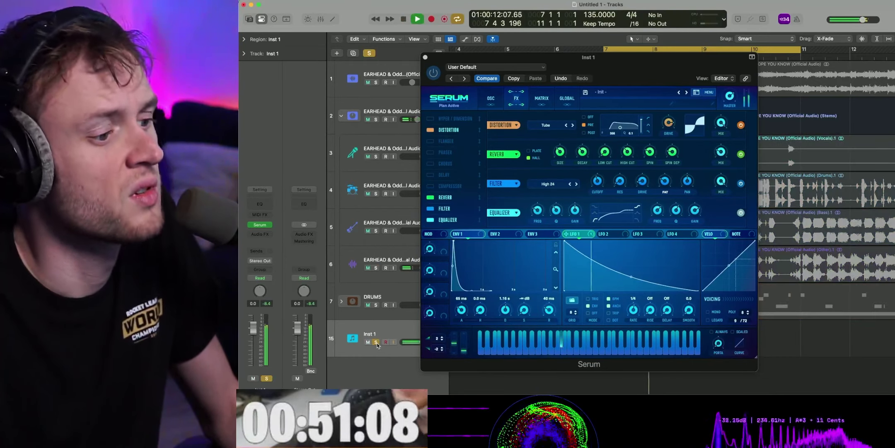
click(375, 305)
key(space)
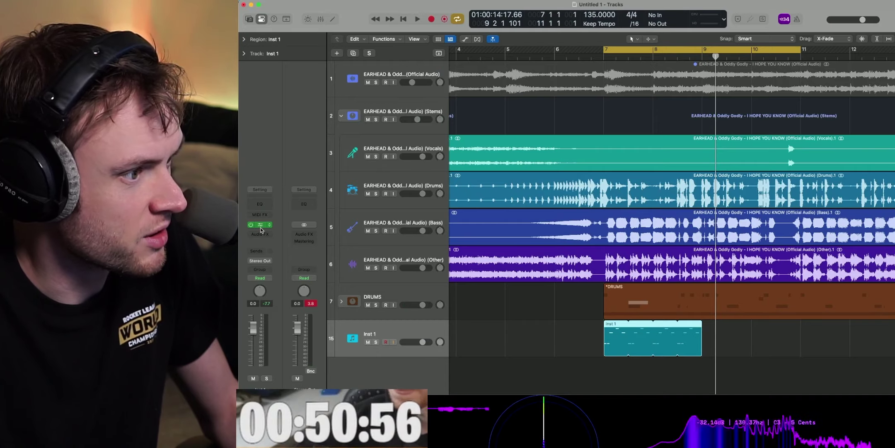
- Switch off the reverb in Serum's effects on Inst 1 and audition the dry synth in solo
click(261, 228)
click(516, 98)
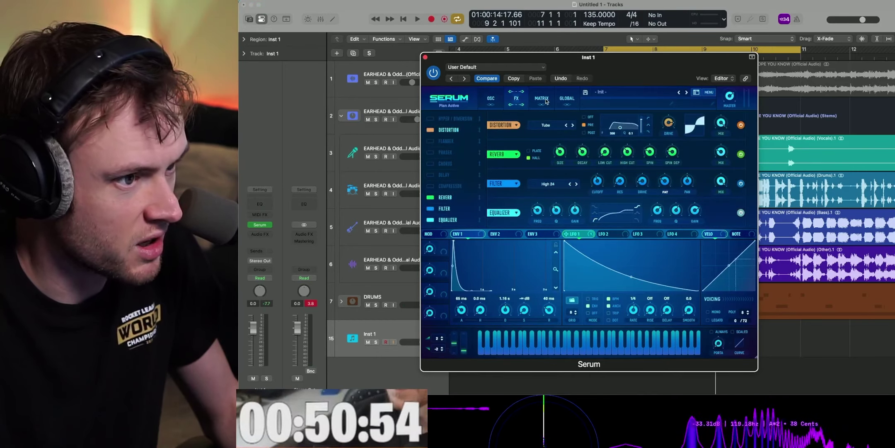
key(space)
key(space)
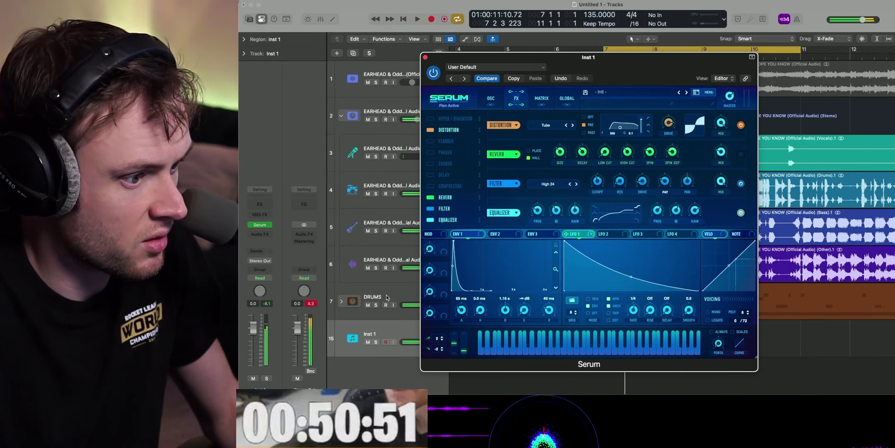
click(376, 343)
click(425, 57)
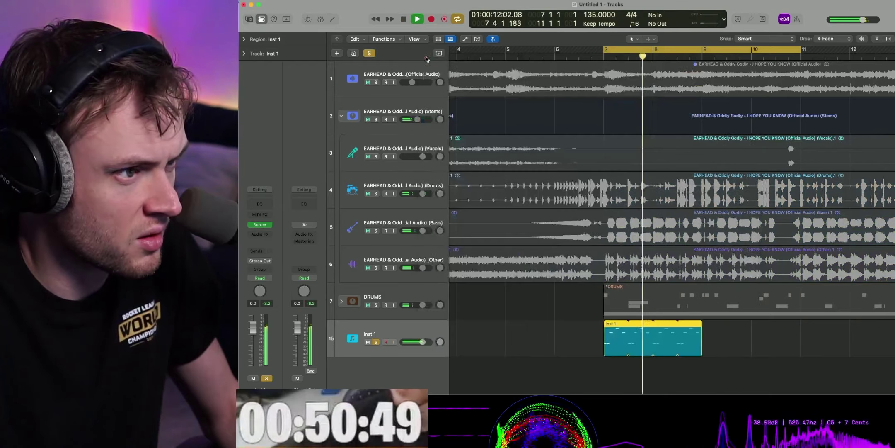
key(space)
- Insert OTT on Inst 1 with its depth at 56%, and add ChromaGlow after it
click(260, 235)
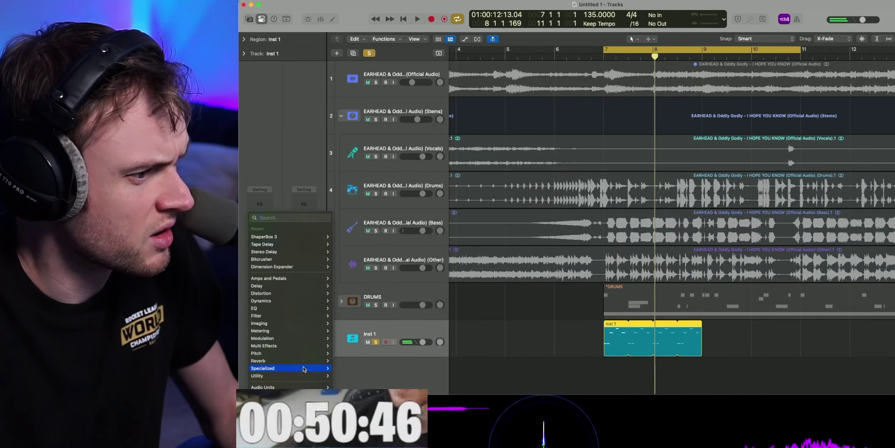
mouse_move(302, 387)
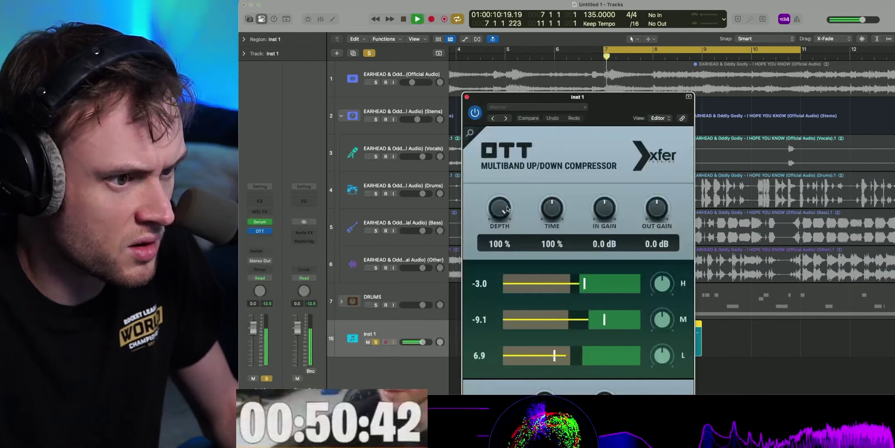
drag(502, 210, 499, 242)
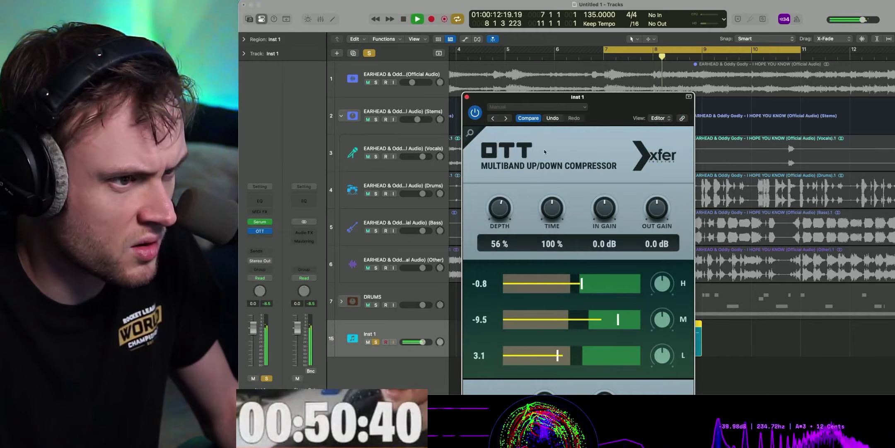
drag(578, 97, 559, 61)
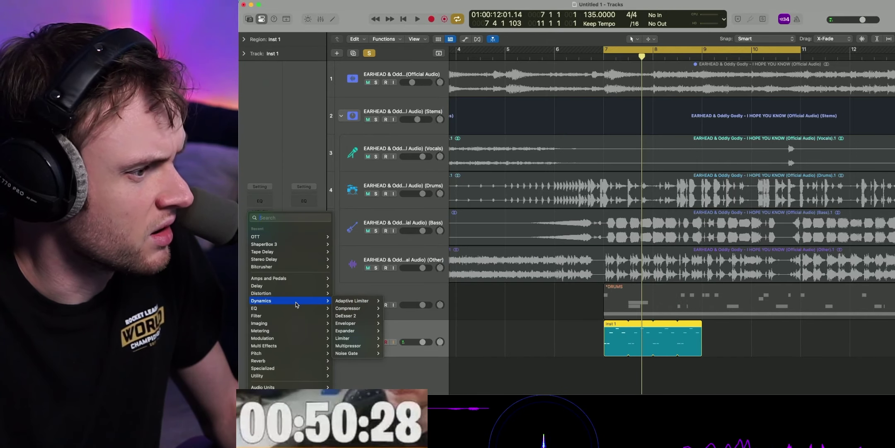
mouse_move(299, 293)
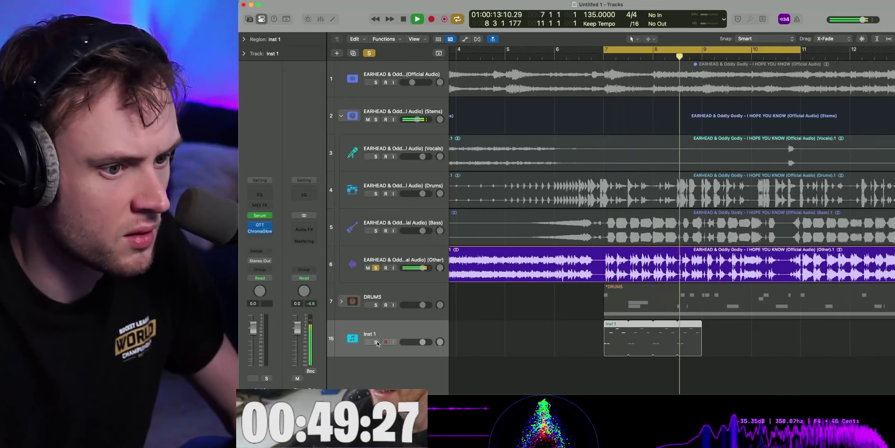
- Listen to Inst 1 with OTT and ChromaGlow against the soloed Other stem
alt+click(377, 342)
key(space)
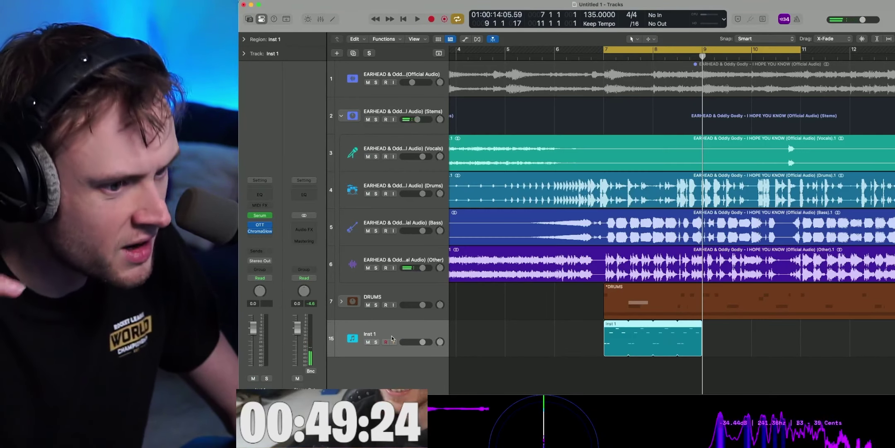
click(375, 267)
key(space)
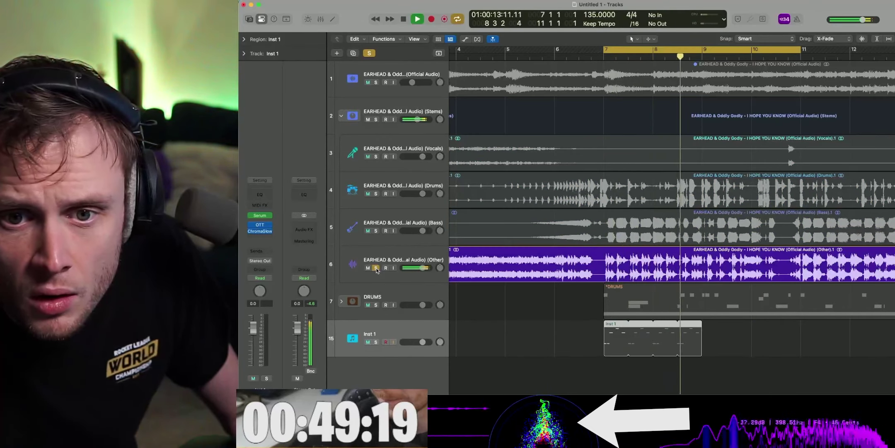
key(space)
click(376, 268)
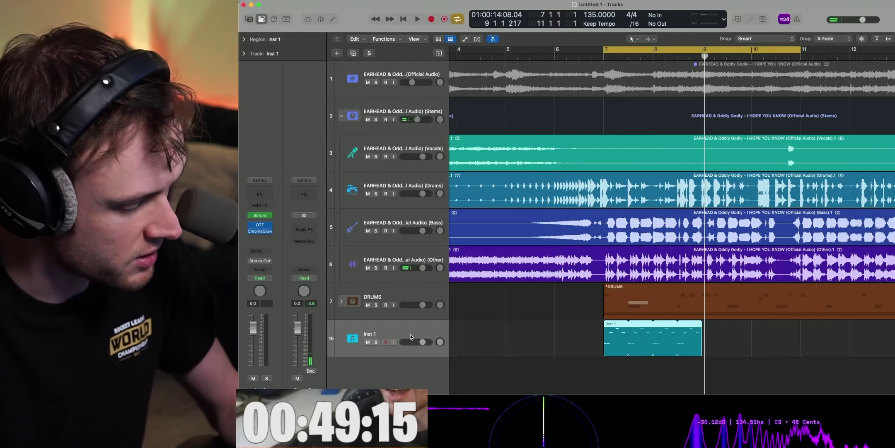
- Duplicate the Inst 1 track for a second synth layer, move its third note to F4, and check it against the Other stem
key(super+d)
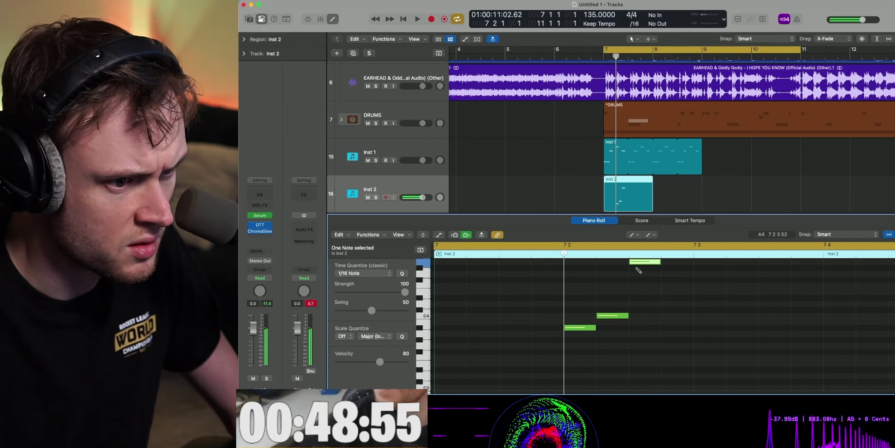
drag(638, 261, 637, 286)
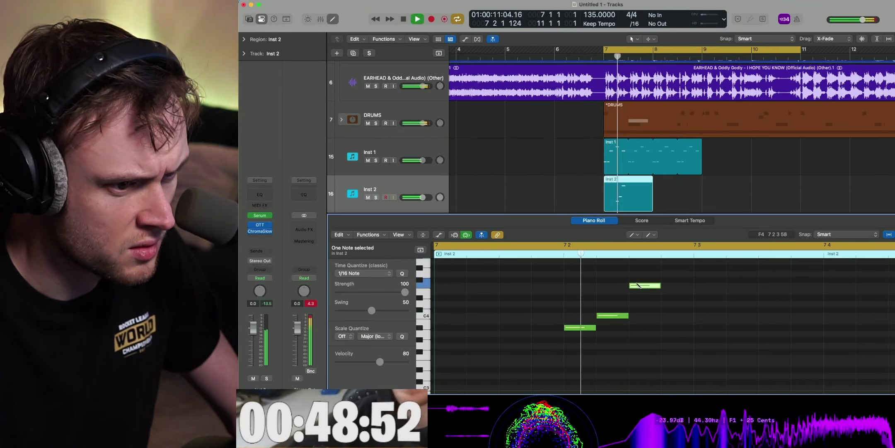
key(space)
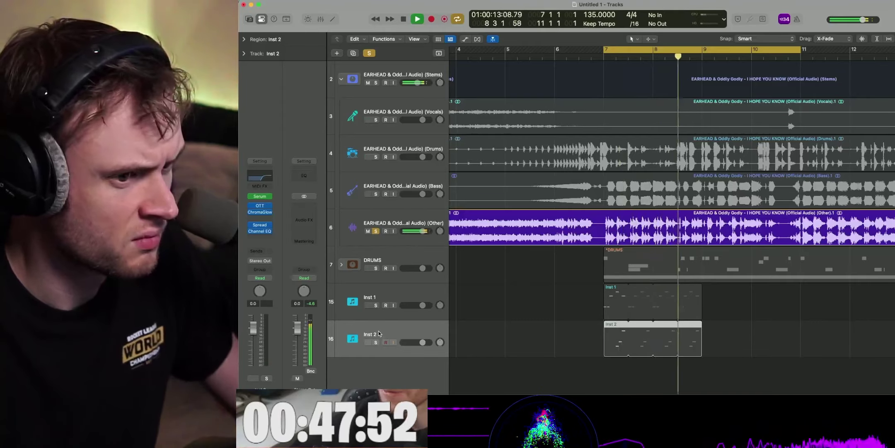
click(374, 231)
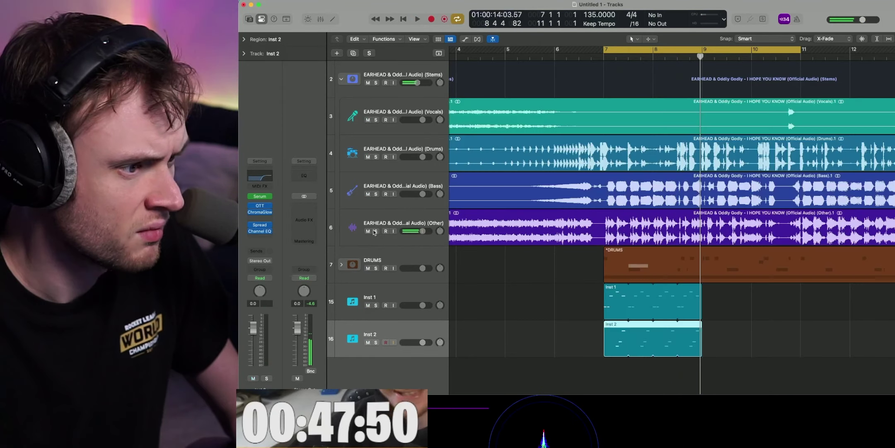
- Raise a note in the Inst 2 region and shorten the Env 1 decay in that track's Serum
double_click(625, 340)
drag(713, 361, 712, 349)
key(space)
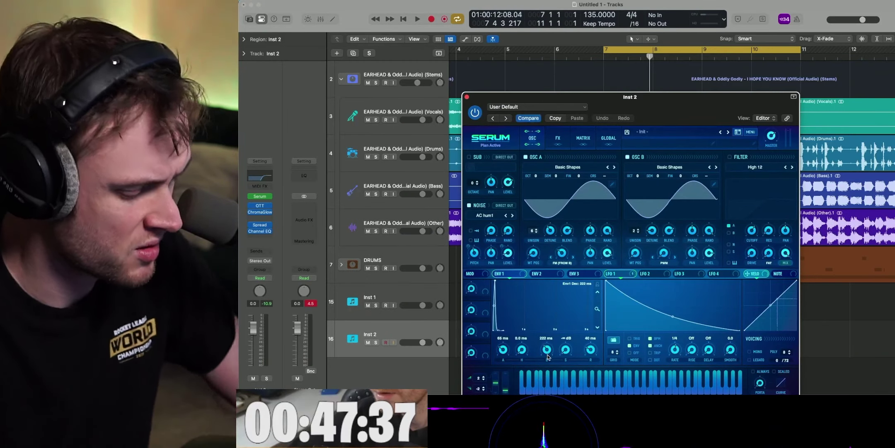
key(space)
drag(547, 349, 547, 360)
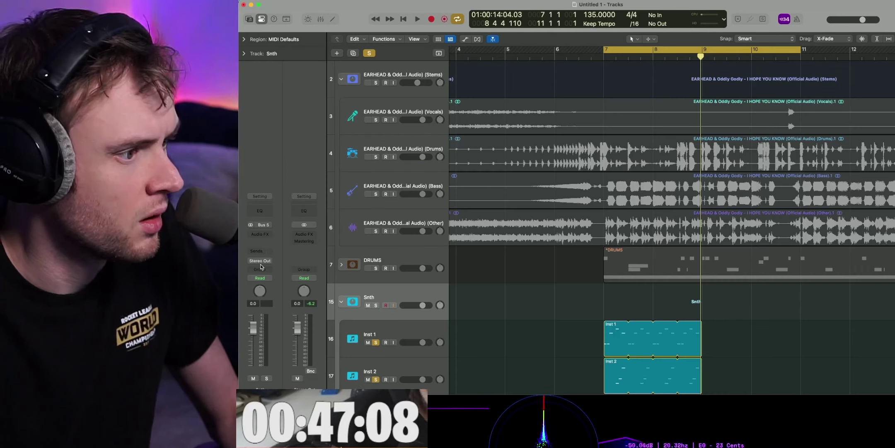
- Send the Snth stack to a Quantec reverb with the Arena preset on Bus 6 and raise the send level
click(262, 251)
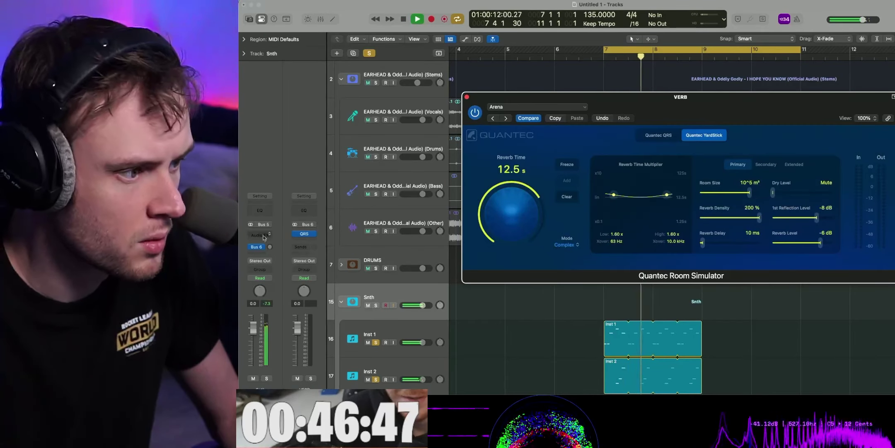
drag(269, 247, 273, 236)
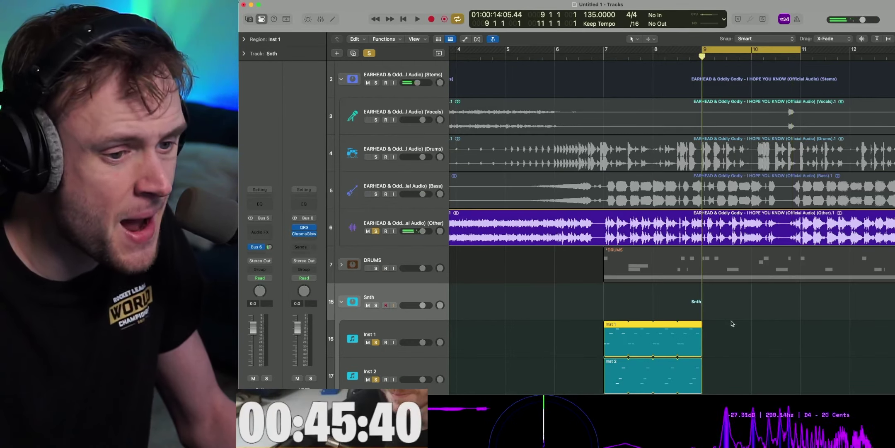
- Create a new region on the Inst 1 track at bar 9, following the existing region
right_click(720, 337)
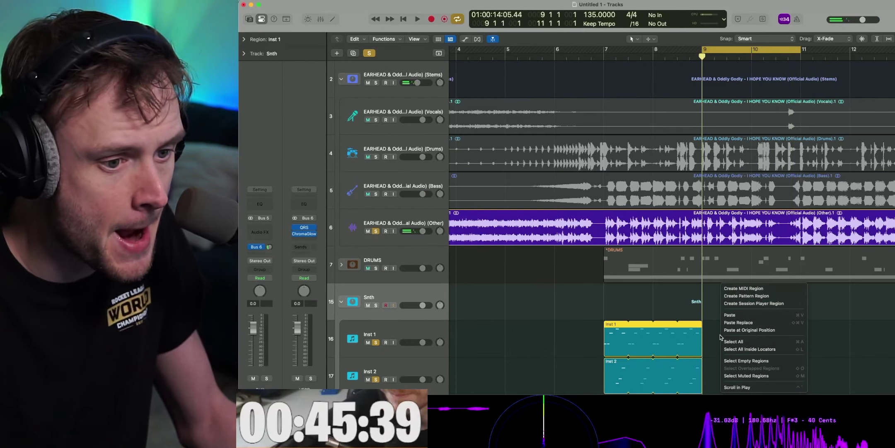
click(737, 296)
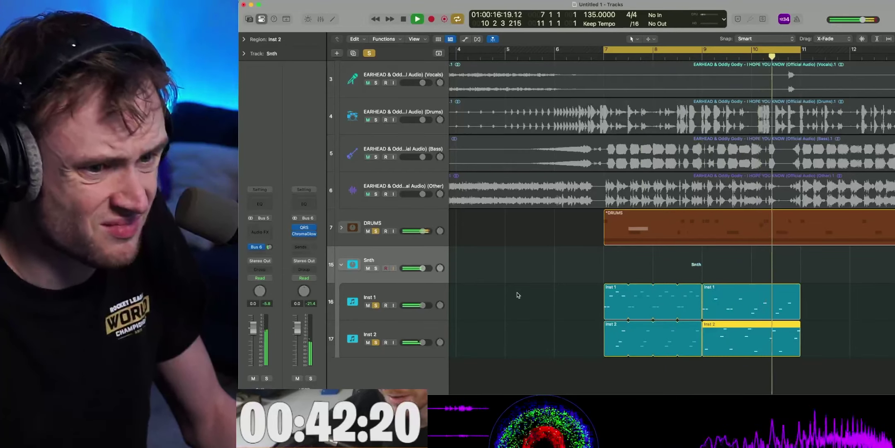
- Set the cycle range to bars 11 to 15 and listen to the Other stem in solo
key(space)
drag(734, 58, 891, 58)
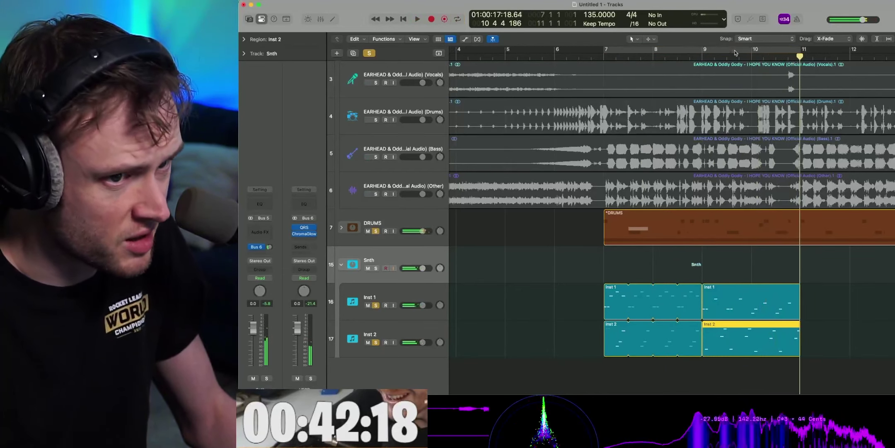
click(375, 194)
key(space)
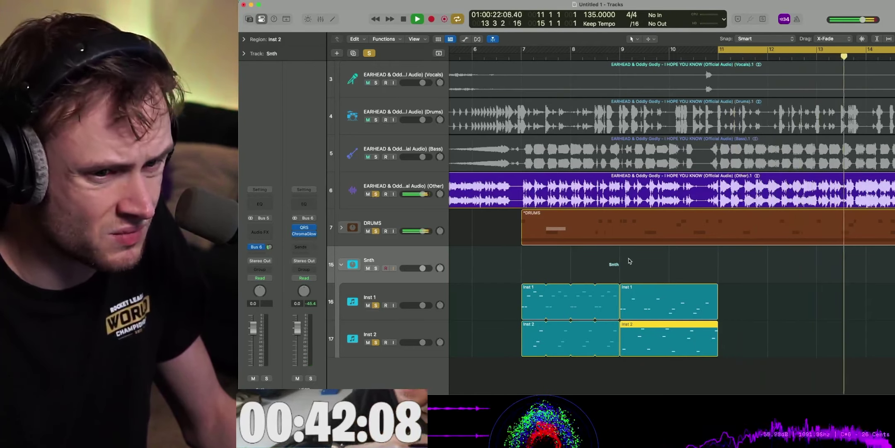
scroll(629, 260, right, 2)
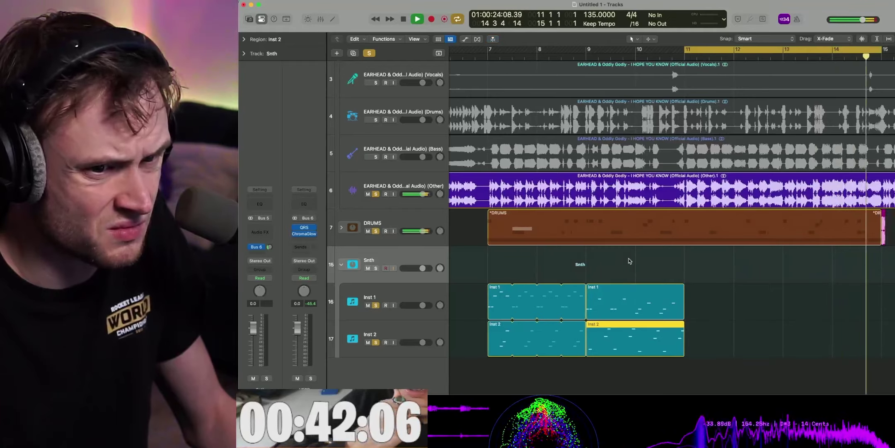
key(space)
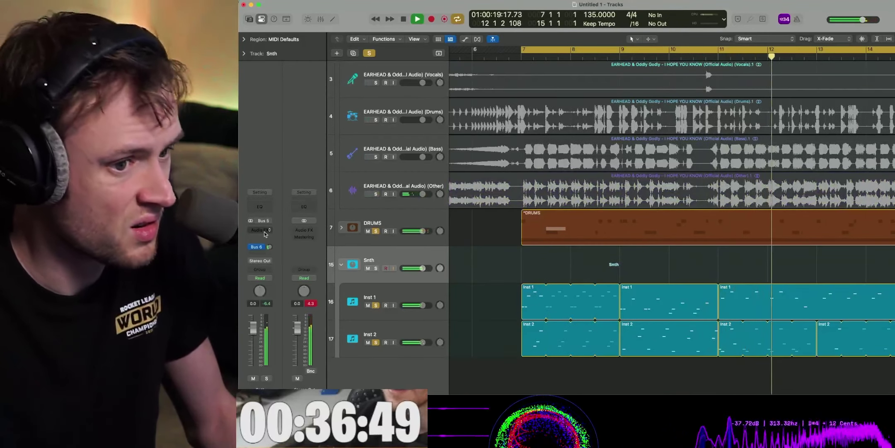
- Insert ShaperBox on the Snth stack and create a track for its VERB reverb bus
click(264, 230)
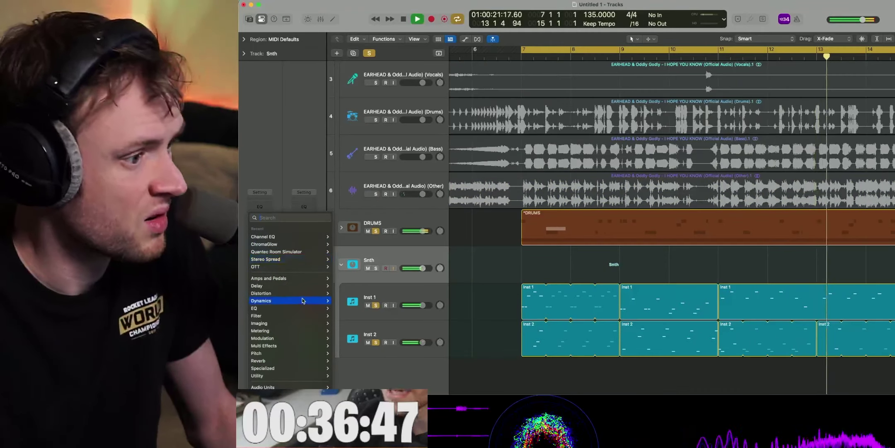
mouse_move(304, 301)
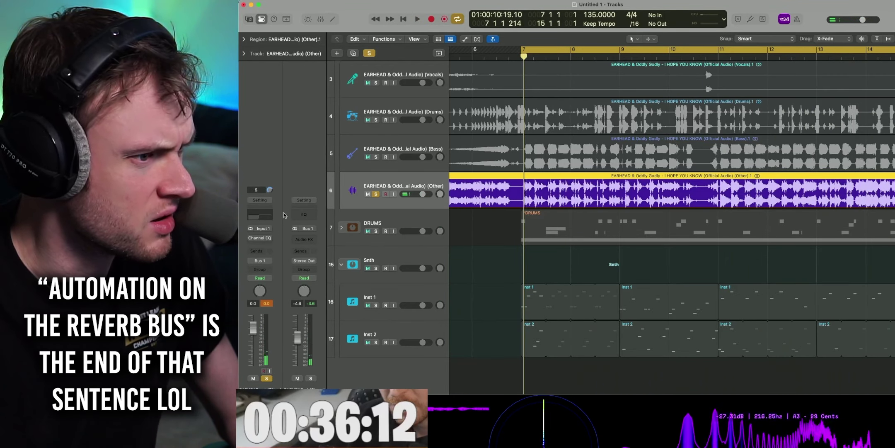
click(412, 254)
click(257, 247)
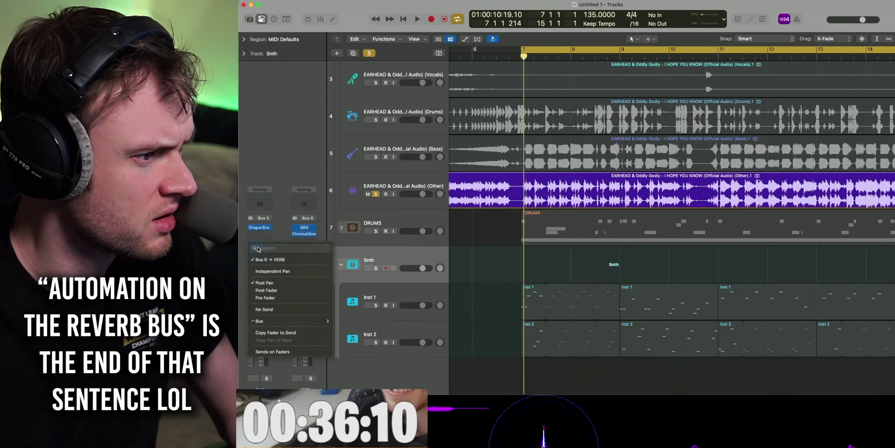
click(285, 207)
right_click(287, 199)
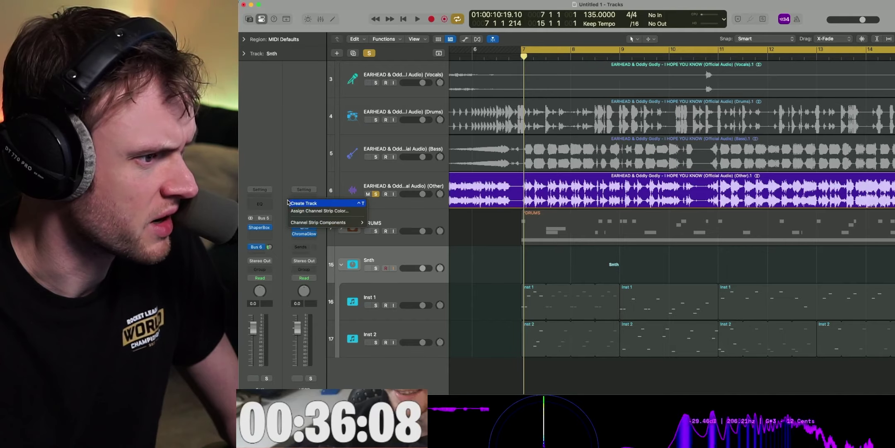
mouse_move(301, 220)
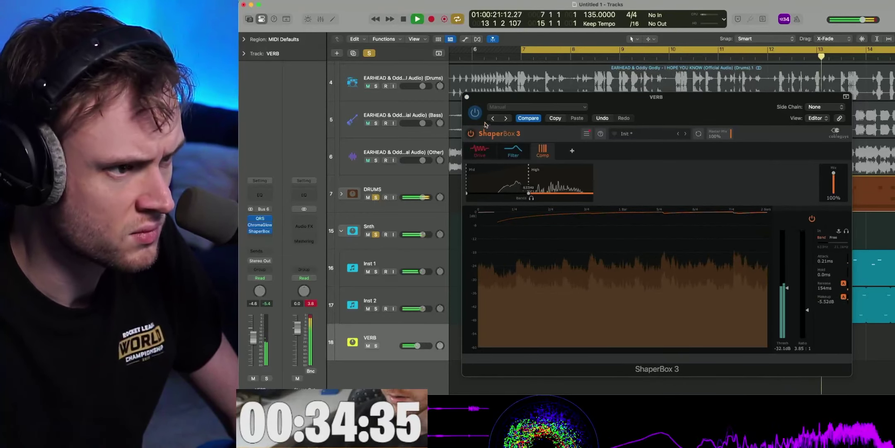
- Close the ShaperBox window and show track automation with the VERB track selected
click(467, 98)
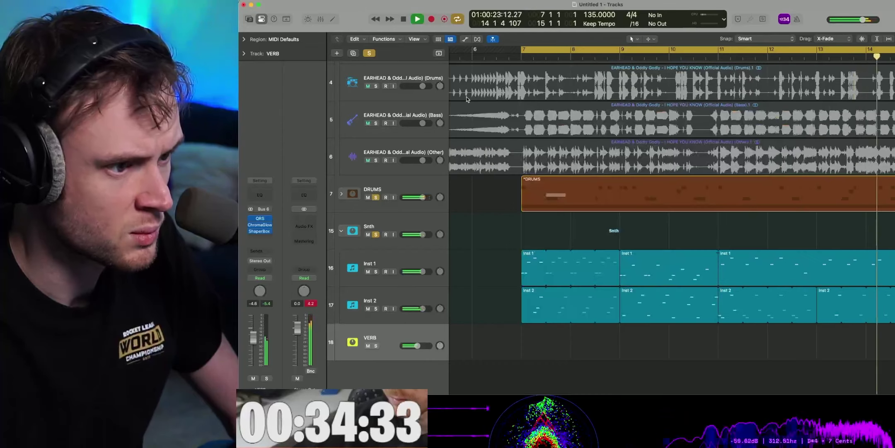
click(401, 337)
key(a)
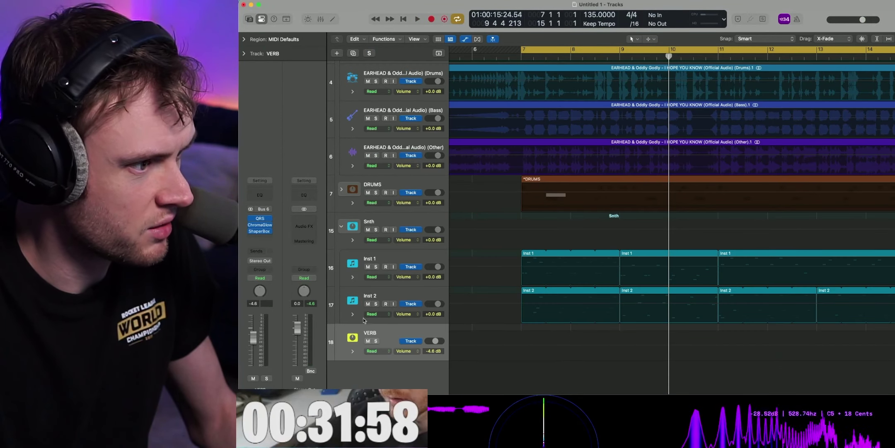
- Add a Volume shaper to the VERB track's ShaperBox and draw volume dips along its 8-bar curve
click(259, 231)
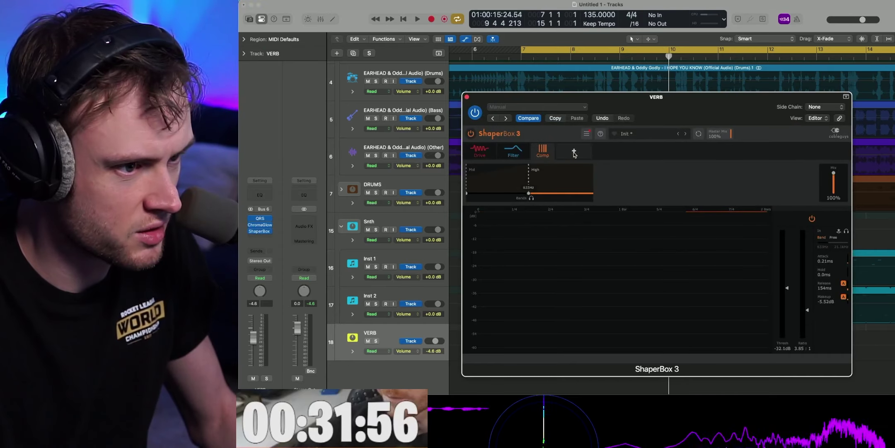
click(574, 152)
click(651, 246)
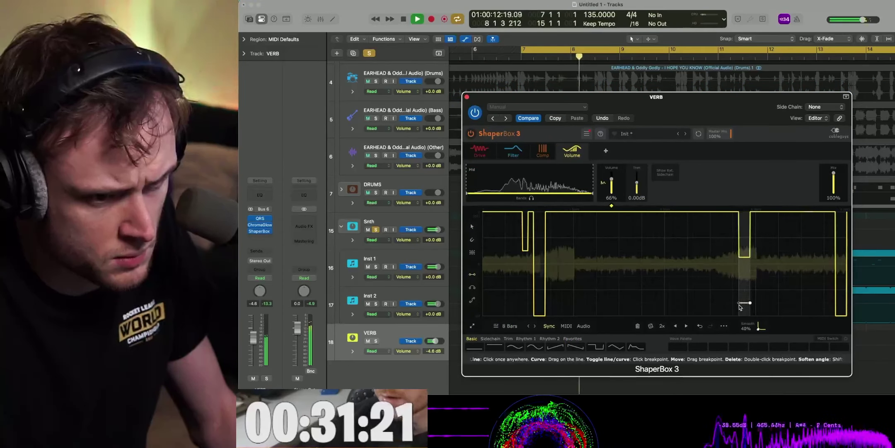
drag(740, 306, 744, 295)
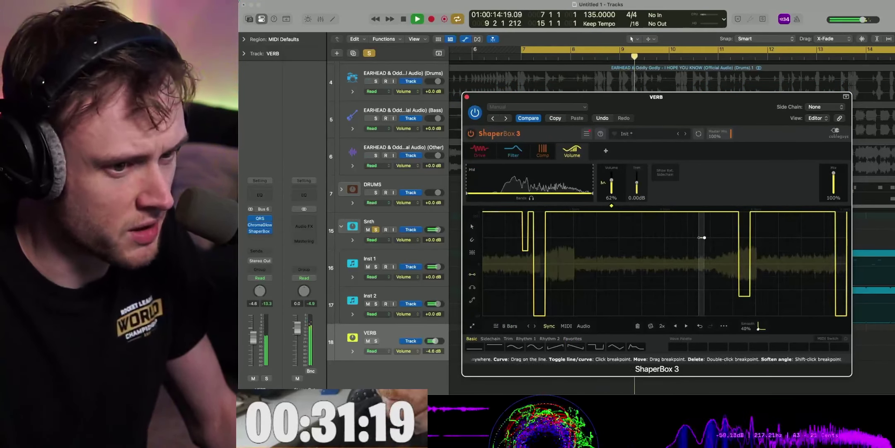
click(702, 238)
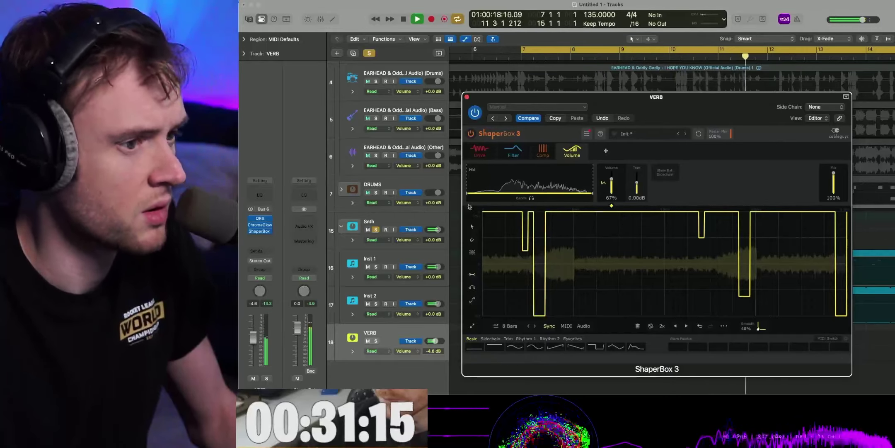
- Solo the DRUMS stack alongside Snth, listen to the shaped reverb in the mix, and close ShaperBox
click(375, 192)
key(space)
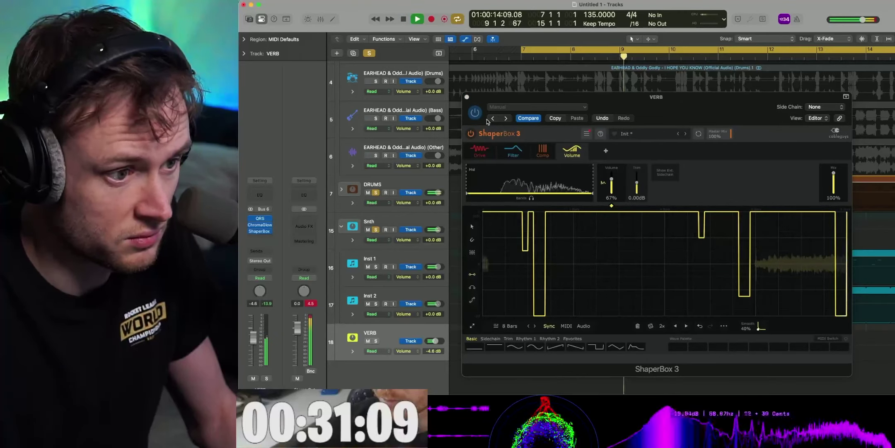
click(466, 97)
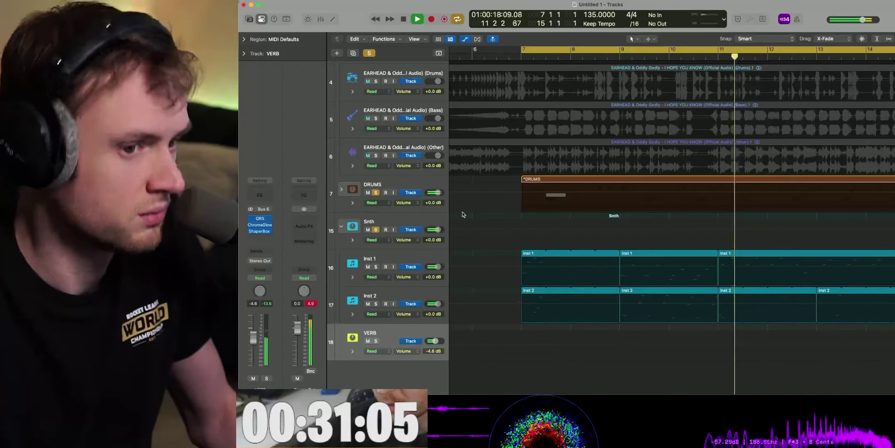
key(space)
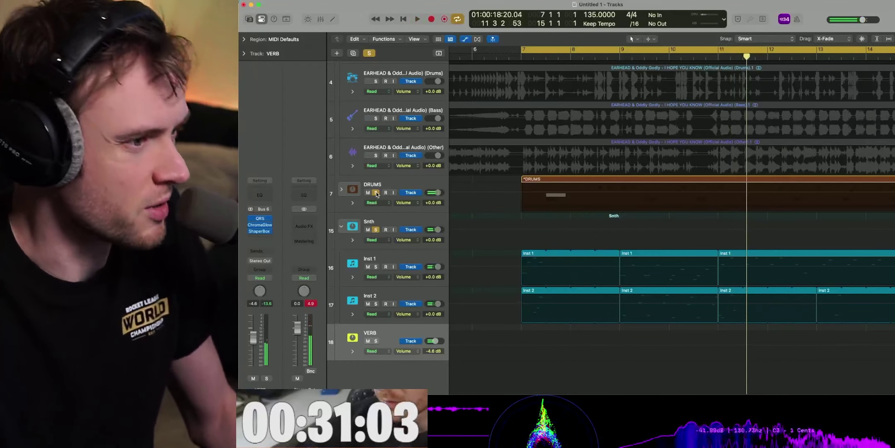
- Clear the DRUMS and Snth solos, audition the Other stem, and solo the Bass stem
click(375, 192)
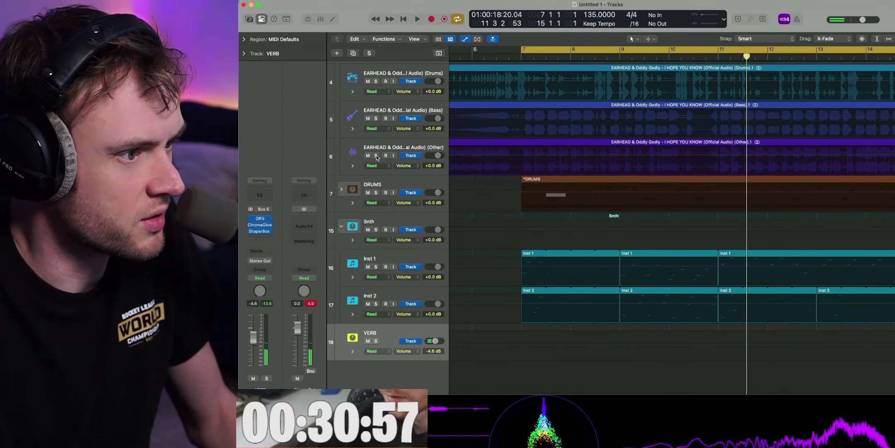
key(space)
click(376, 156)
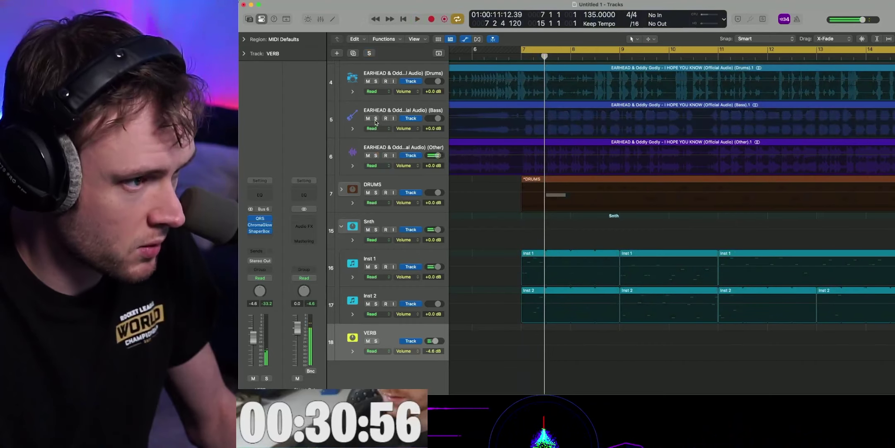
click(376, 118)
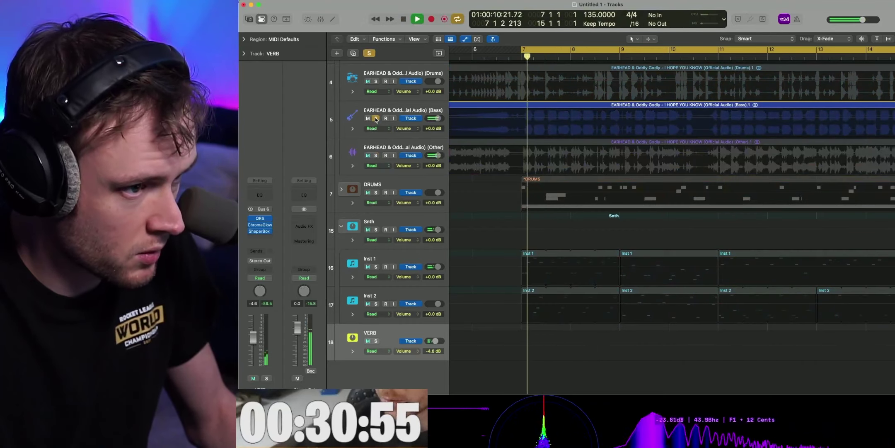
- Create a software instrument track below VERB and examine the Bass stem's waveform with MOscilloscope on the Stereo Out
right_click(449, 356)
click(477, 300)
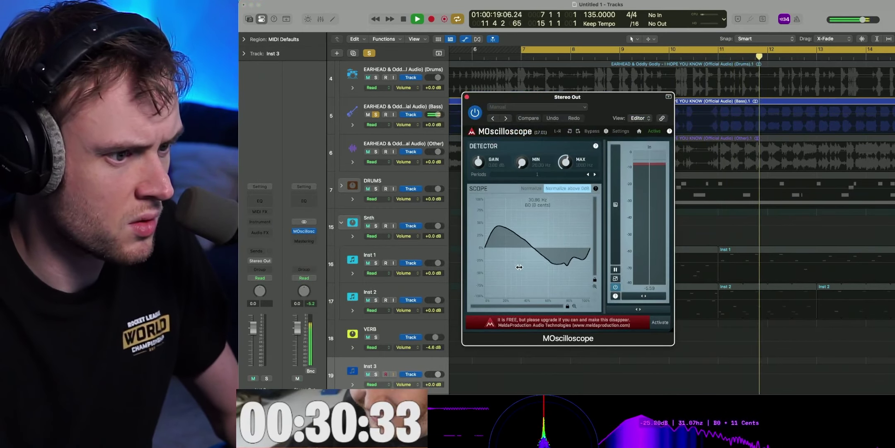
click(467, 97)
key(space)
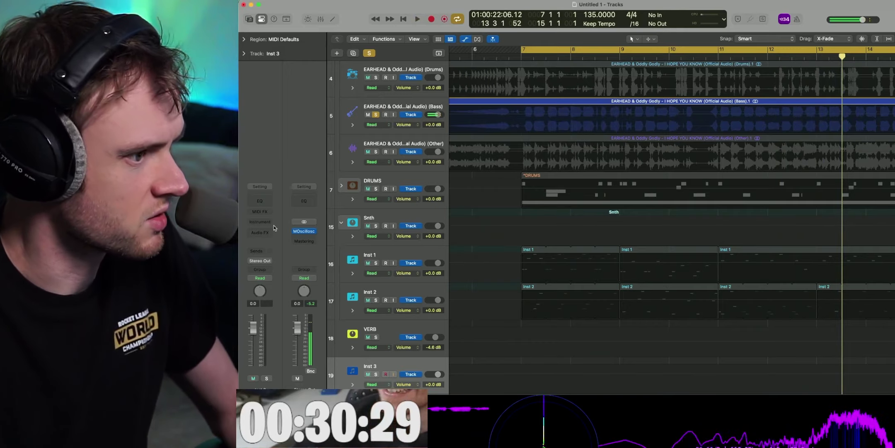
- Load Serum as the instrument on the Inst 3 track
click(256, 230)
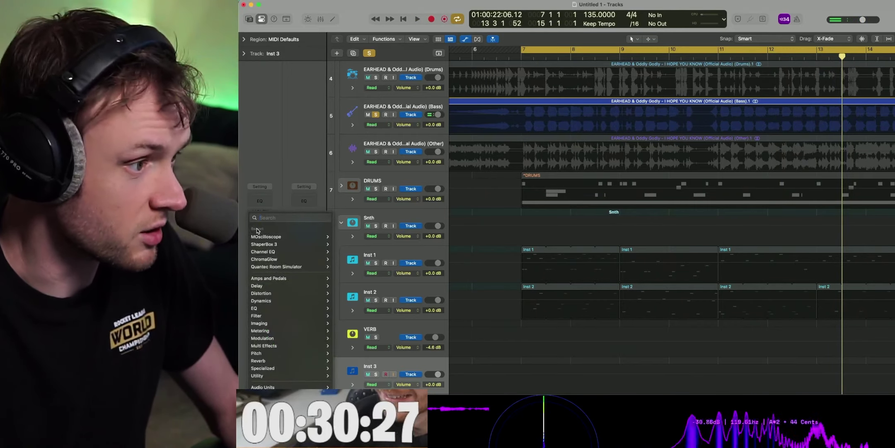
key(Escape)
click(263, 223)
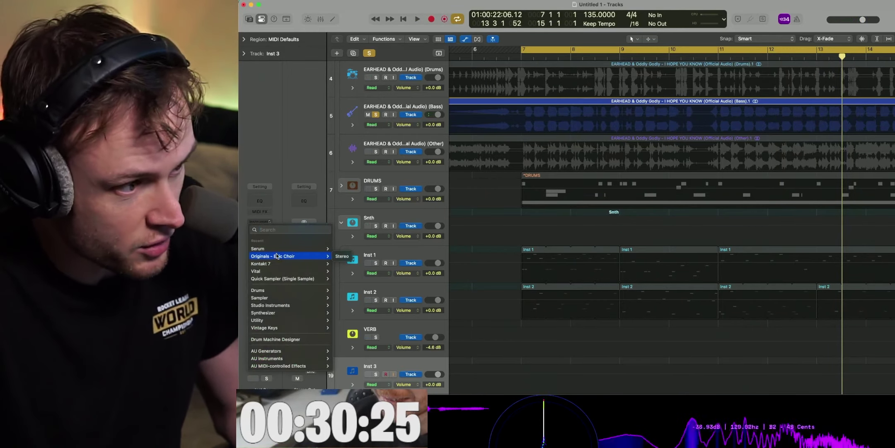
click(341, 248)
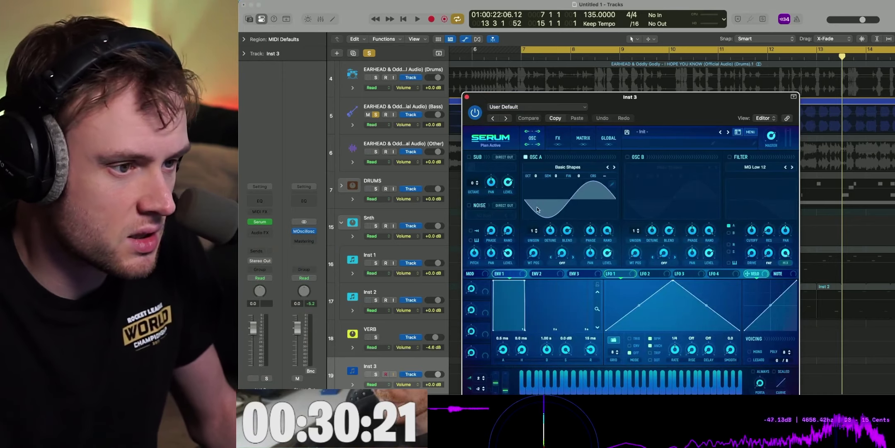
- Edit the Oscillator A wavetable in Inst 3's Serum, raising harmonic Bin 2 to about 29%
click(612, 185)
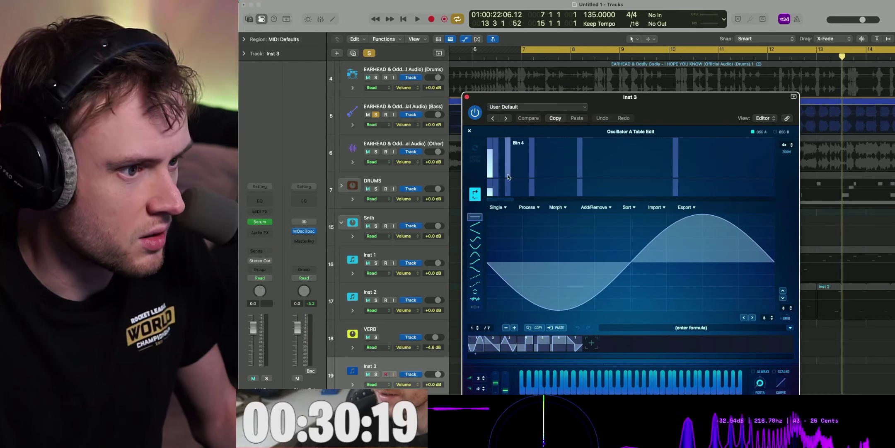
click(497, 170)
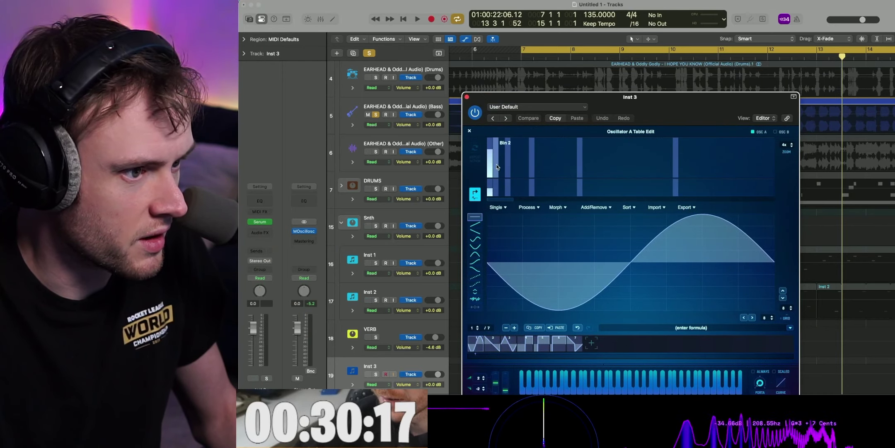
click(496, 190)
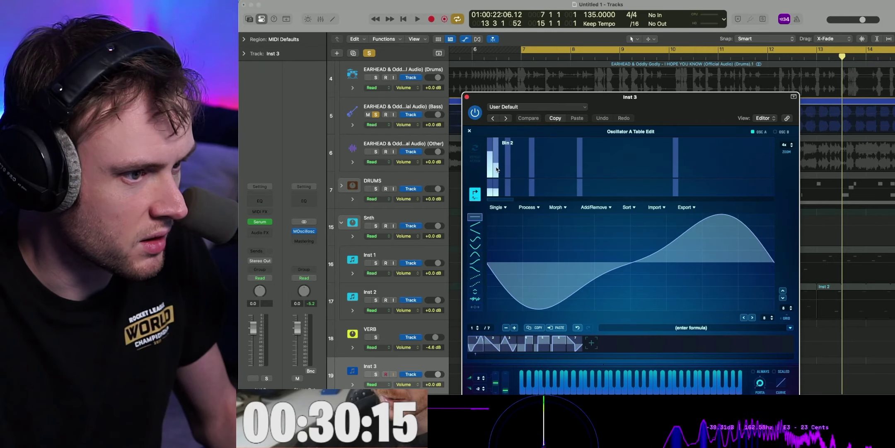
click(497, 171)
drag(498, 169, 497, 167)
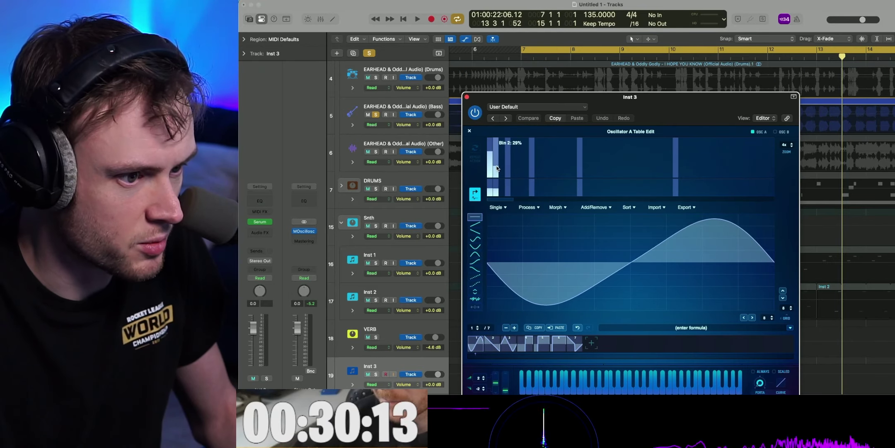
click(467, 96)
- Shorten the second F0 note in the first bar of the Inst 3 region
scroll(475, 344, down, 1)
key(space)
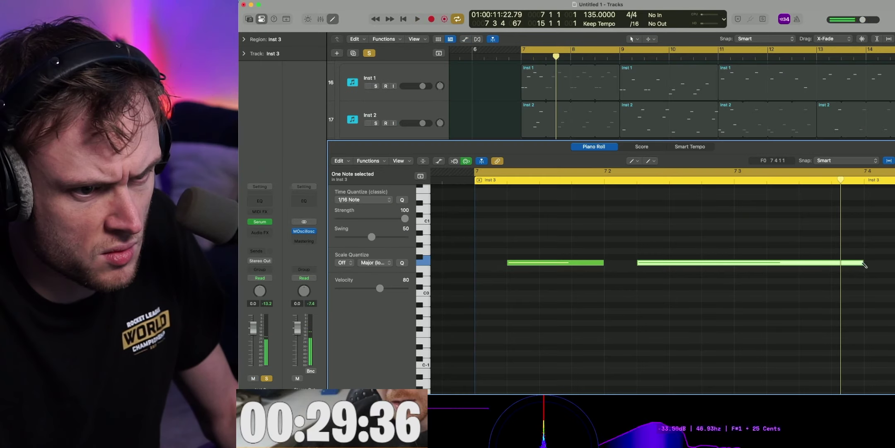
drag(858, 263, 774, 267)
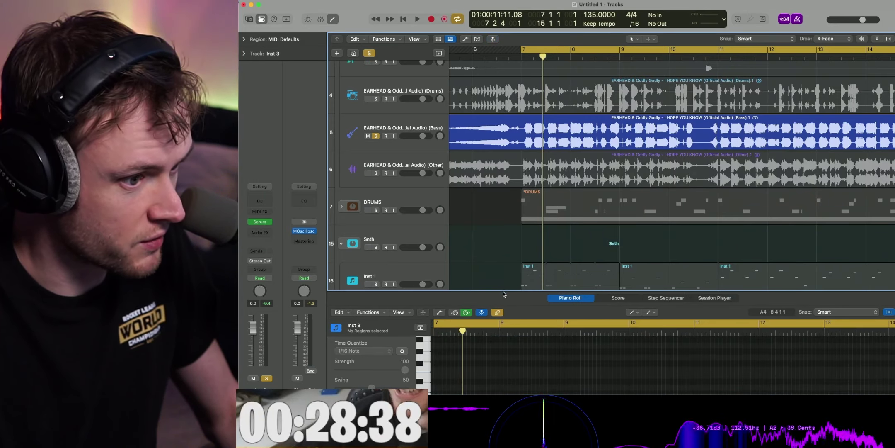
- Complete the Inst 3 bassline from bar 7 to bar 15 and play it with the DRUMS and Snth stacks
drag(503, 290, 551, 165)
scroll(541, 116, down, 1)
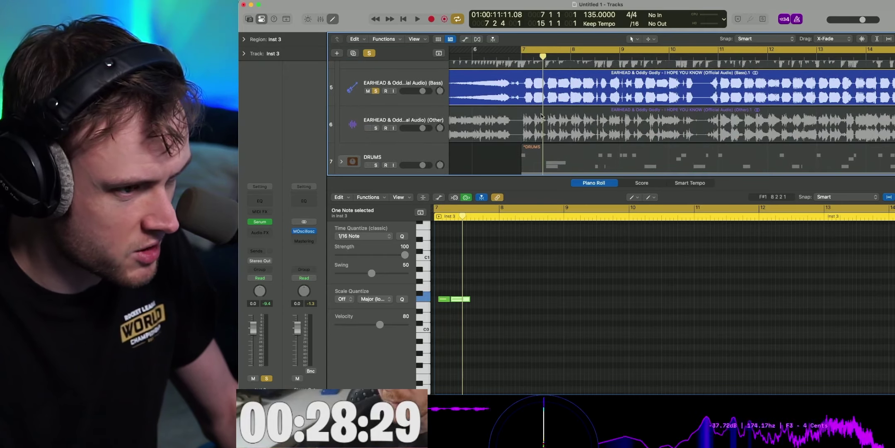
scroll(546, 160, up, 1)
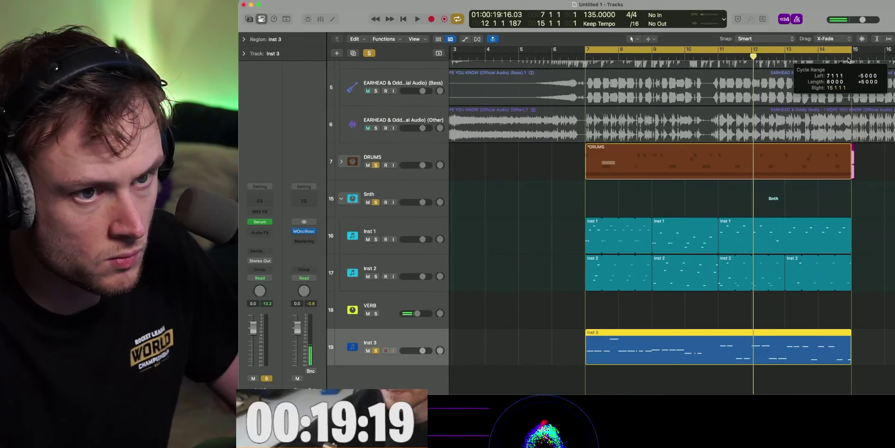
key(space)
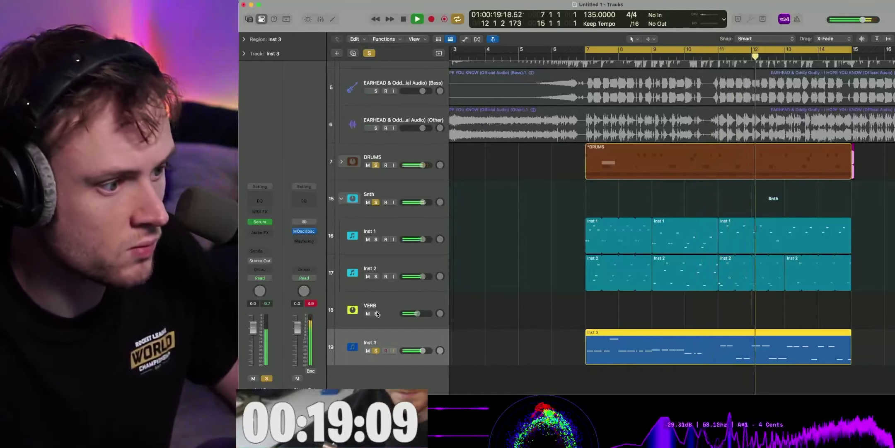
- Insert the ChromaGlow effect on the Inst 3 bass track
click(260, 232)
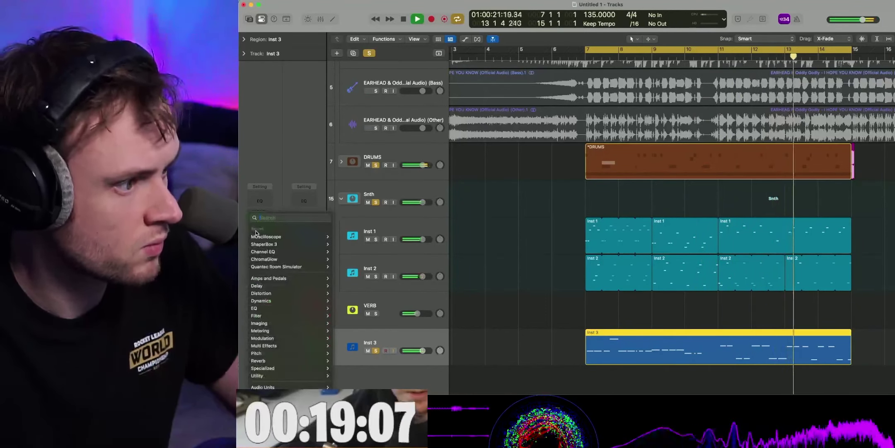
mouse_move(290, 258)
click(348, 258)
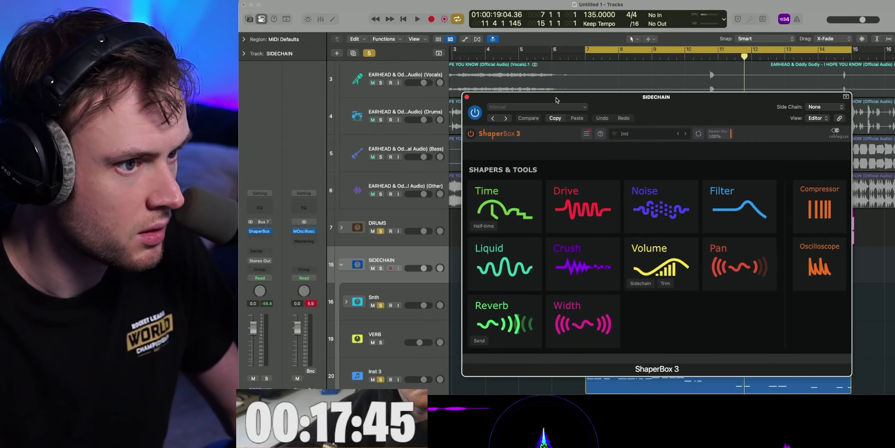
- Clear the existing solos, solo the Stems stack and play the original from bar 7 as a reference
drag(557, 100, 567, 222)
scroll(375, 69, up, 3)
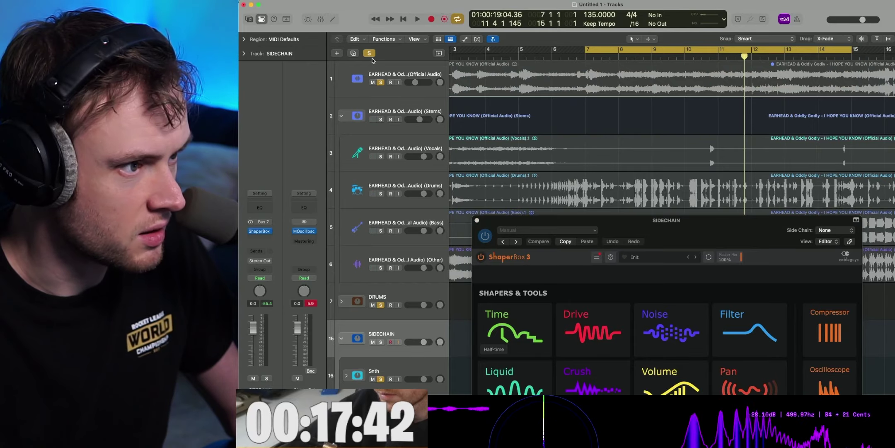
click(372, 56)
click(381, 119)
key(space)
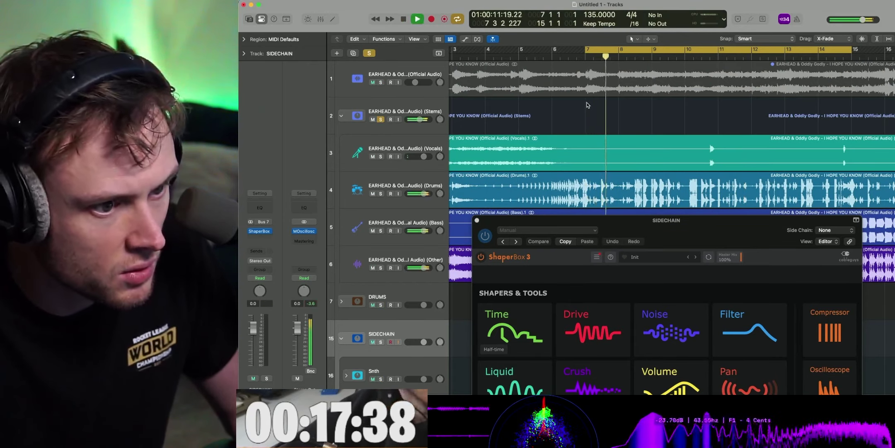
drag(664, 220, 603, 84)
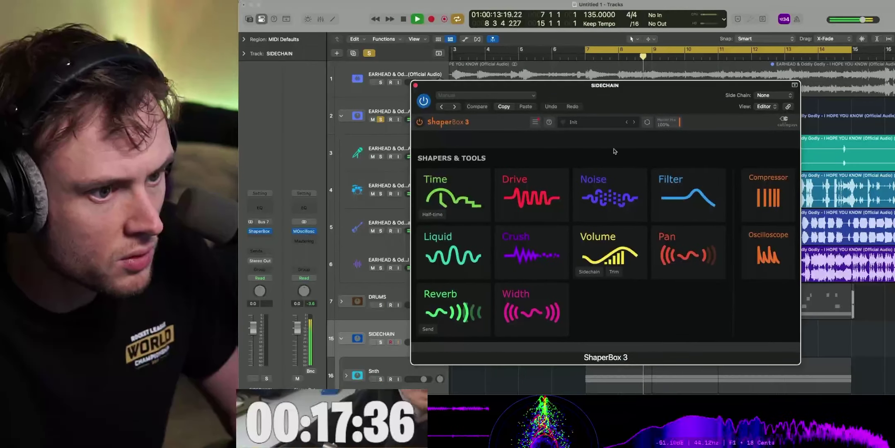
key(space)
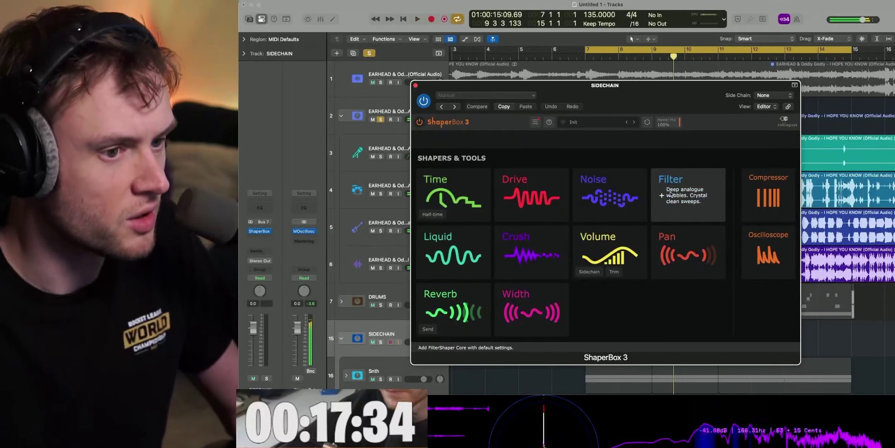
- Add a Filter shaper to the SIDECHAIN stack's ShaperBox 3 and raise the filter's resonance slightly
click(683, 199)
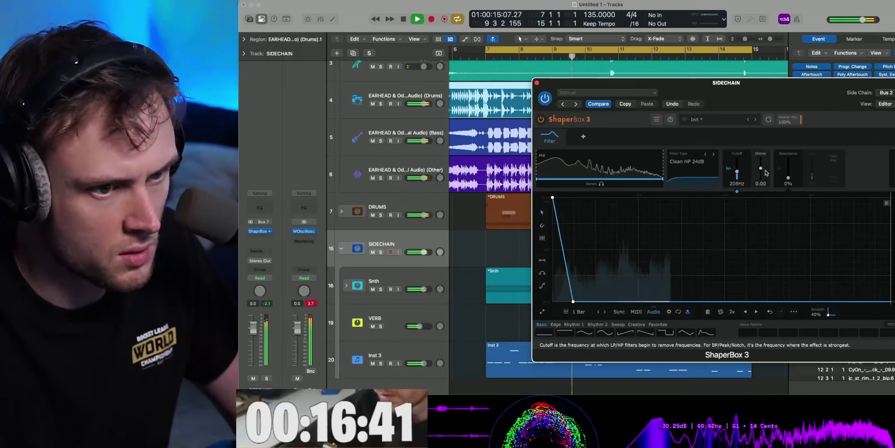
drag(790, 181, 790, 170)
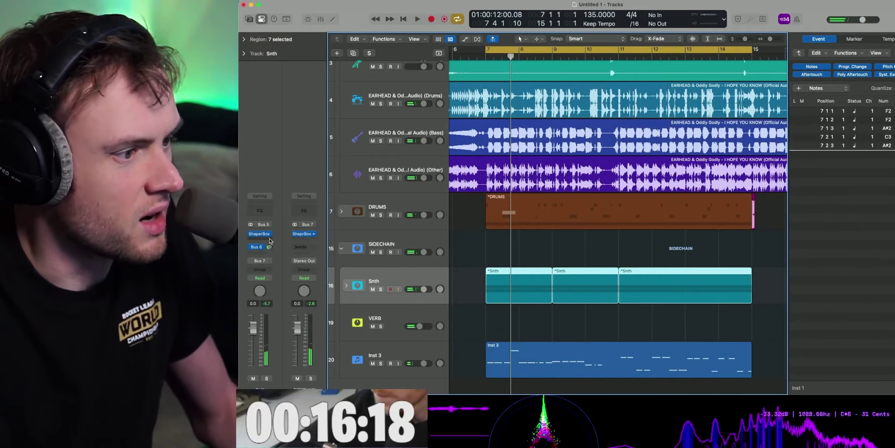
- Play the loop from bar 7 and briefly solo the Other stem to compare it with the recreated synths
key(space)
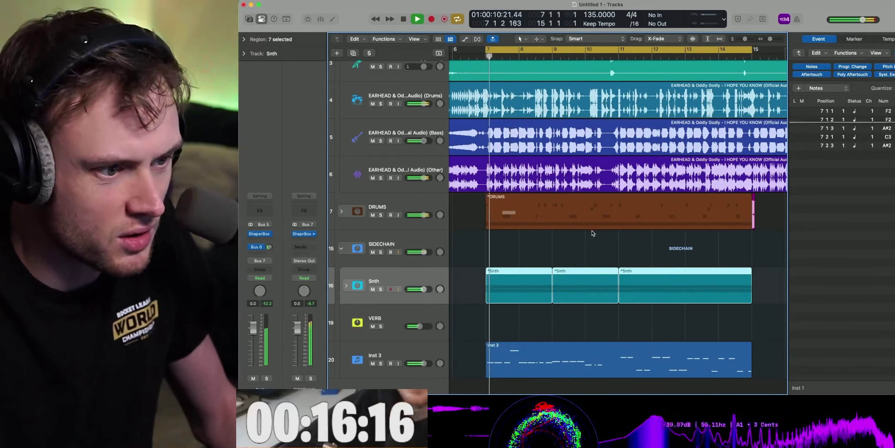
click(381, 178)
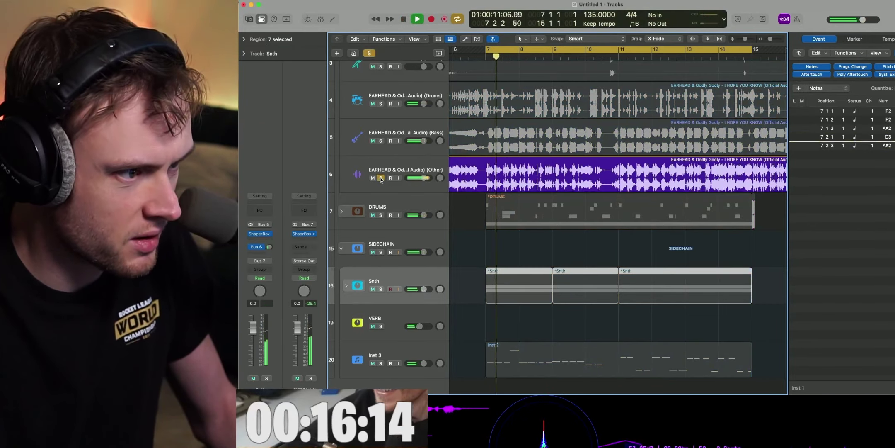
click(381, 178)
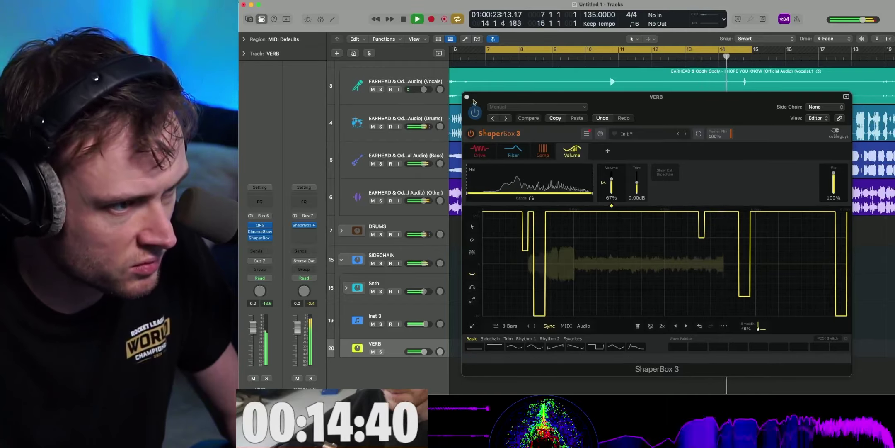
- Close the VERB track's ShaperBox 3 window and play the Stems stack soloed for comparison
click(467, 97)
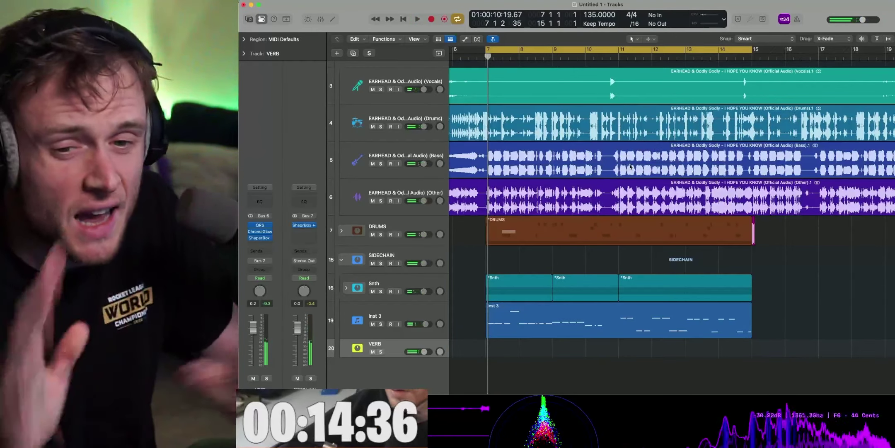
scroll(415, 158, up, 3)
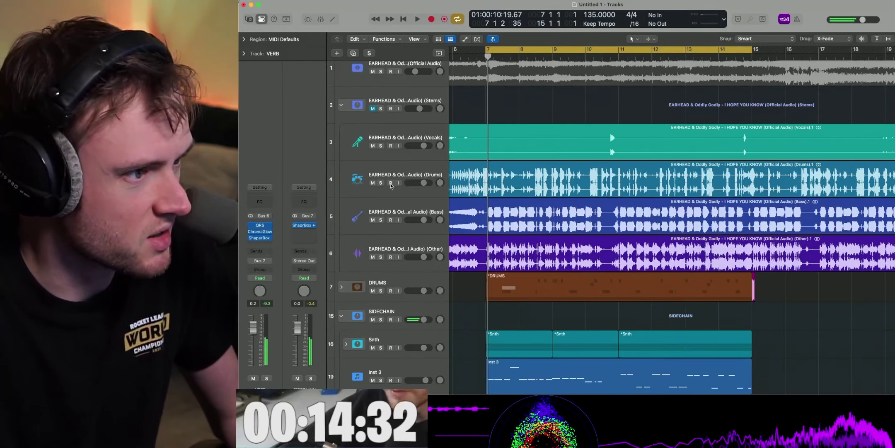
click(381, 109)
key(space)
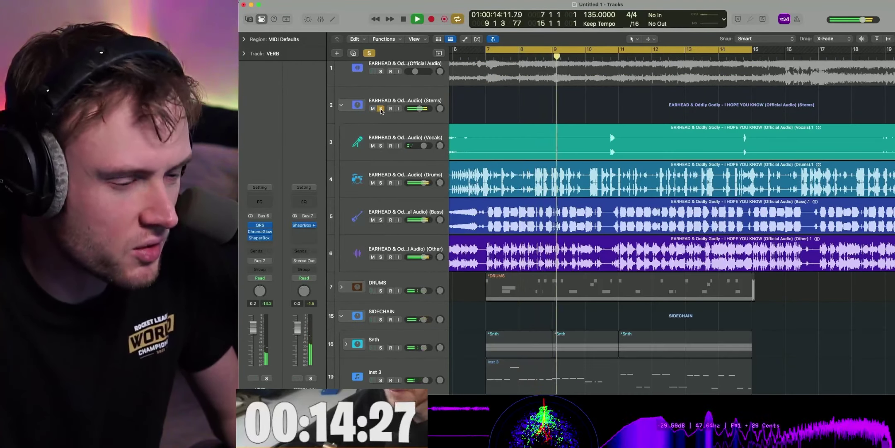
key(space)
click(381, 108)
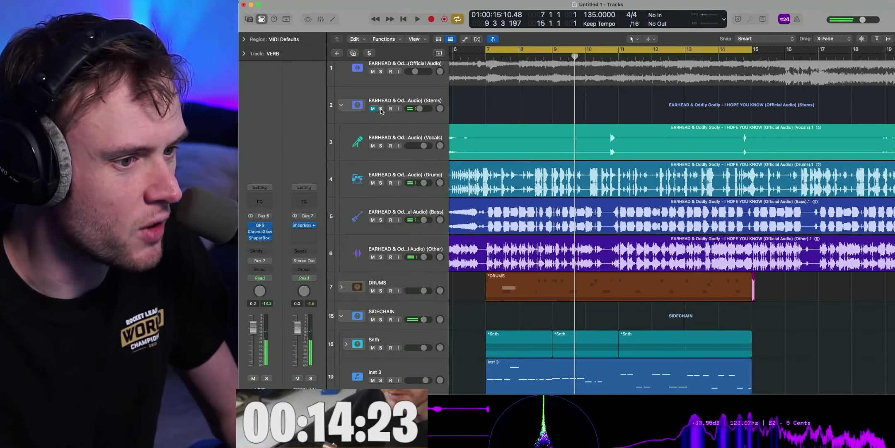
- Create an empty region on the VERB track spanning bars 7 to 15 and bounce it in place
scroll(525, 243, down, 3)
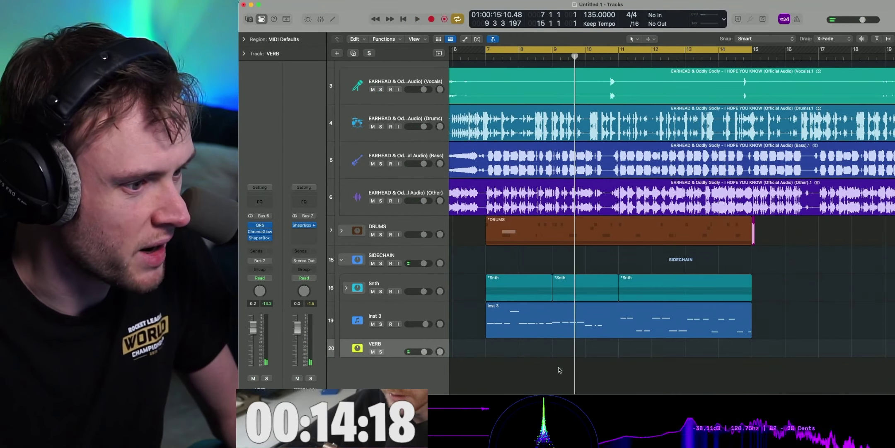
right_click(513, 351)
click(515, 362)
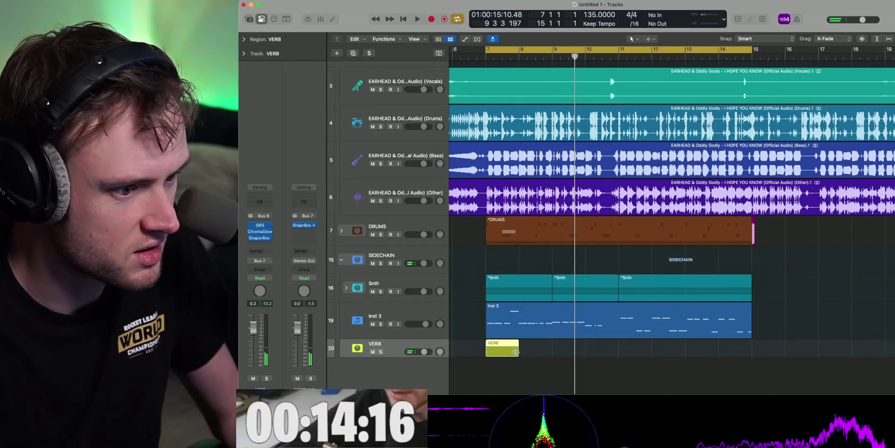
drag(515, 352, 751, 351)
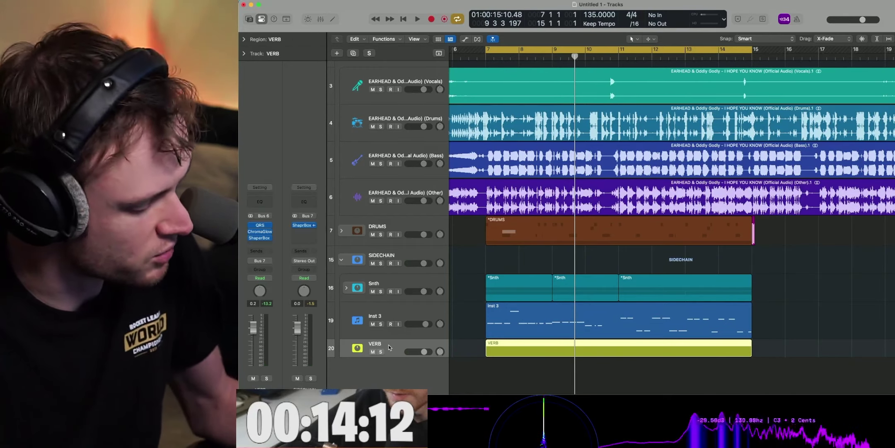
key(ctrl+b)
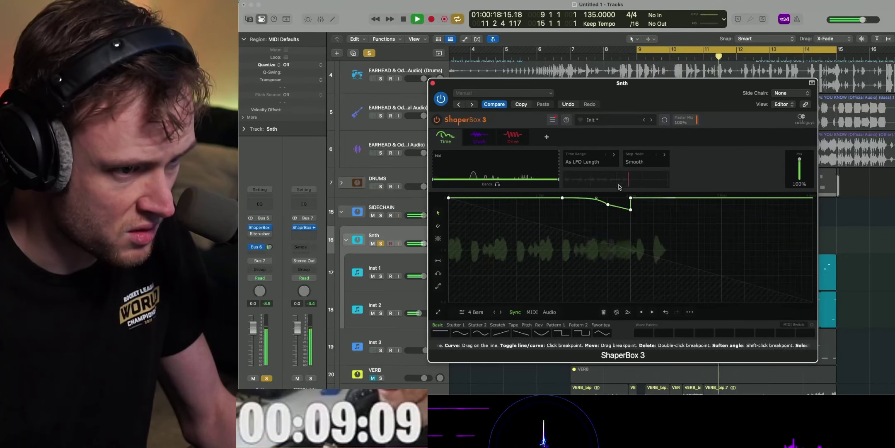
- Unsolo the Snth stack and play its ShaperBox 3 time effect within the full mix
key(space)
click(566, 120)
click(267, 378)
key(space)
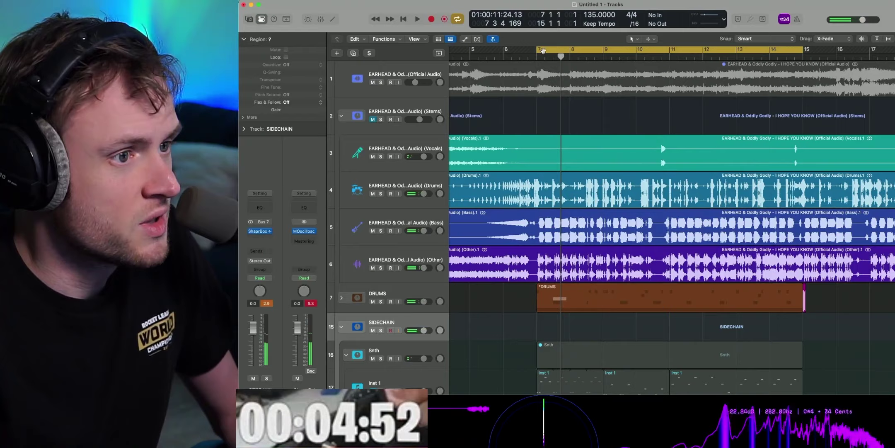
- Turn off cycle mode, solo the Stems stack and play the original build-up from bar 5
key(c)
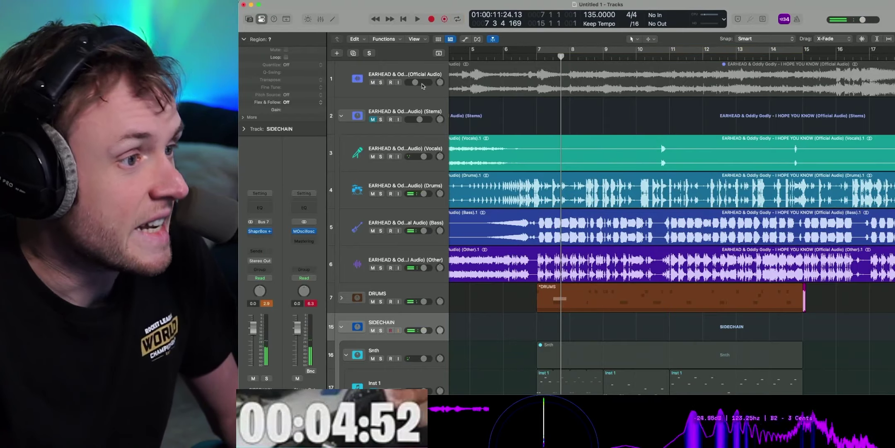
click(380, 119)
click(470, 53)
key(space)
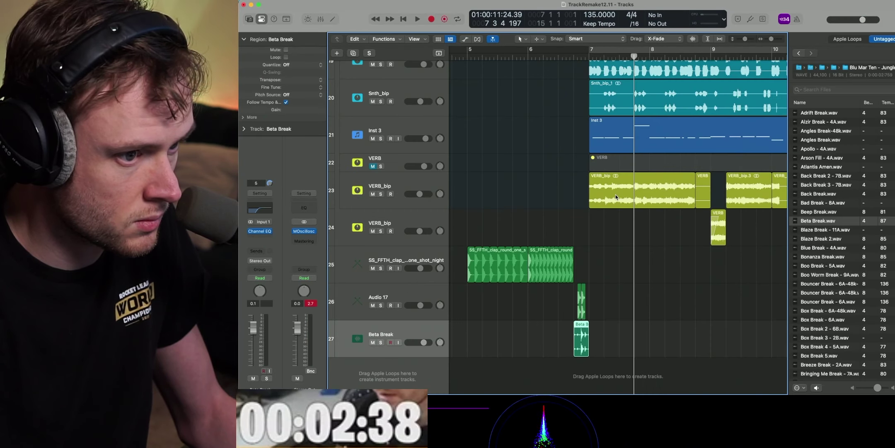
- Copy the first VERB_bip region to bar 5 on a new track and high-cut it at 2840 Hz with Channel EQ
drag(615, 194, 494, 374)
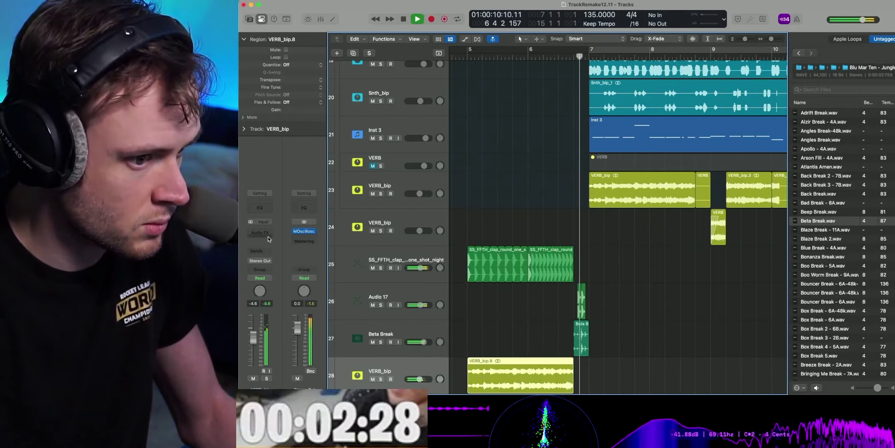
scroll(347, 165, up, 3)
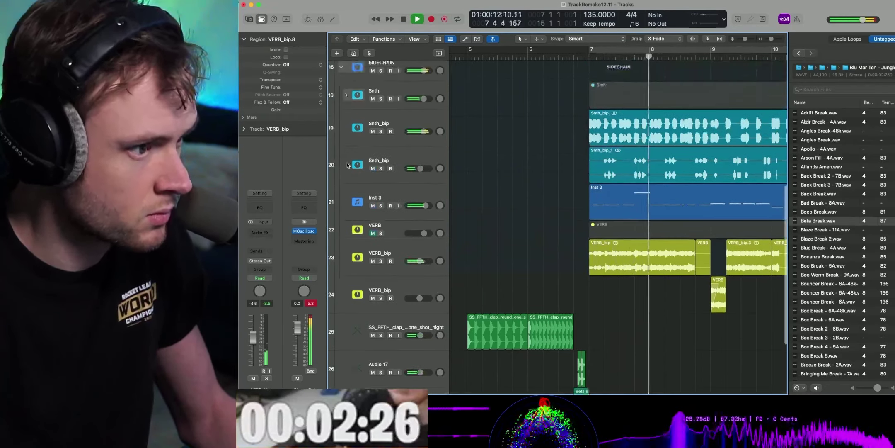
scroll(347, 165, up, 3)
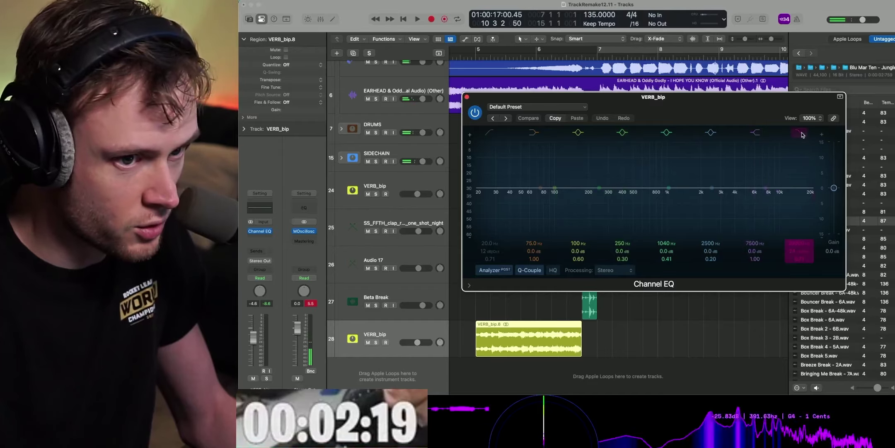
click(802, 135)
drag(804, 188, 710, 217)
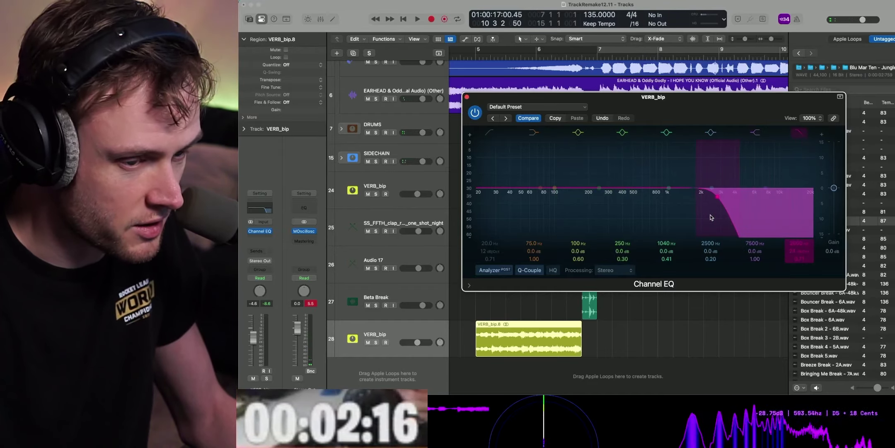
- Play the build-up before bar 7 with the Other stem soloed alongside the clap roll and Audio 17
click(476, 58)
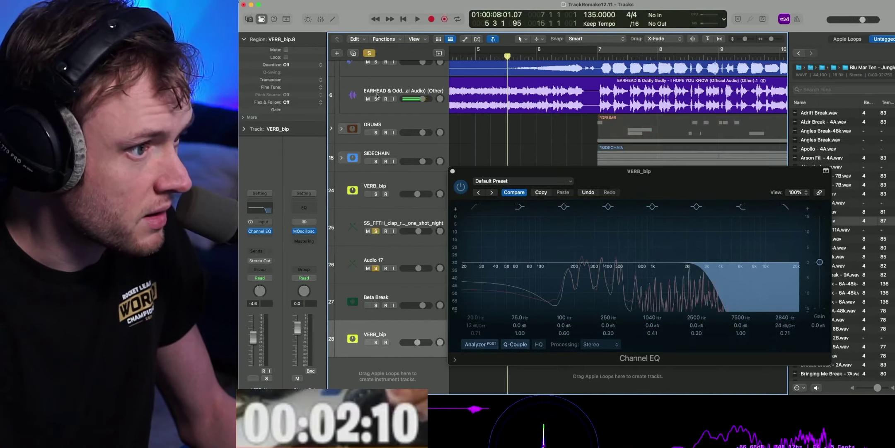
scroll(377, 89, up, 3)
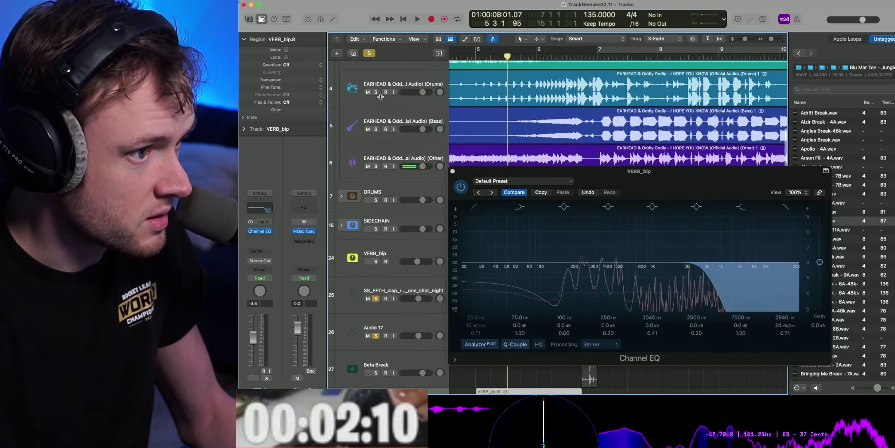
scroll(377, 89, down, 5)
key(space)
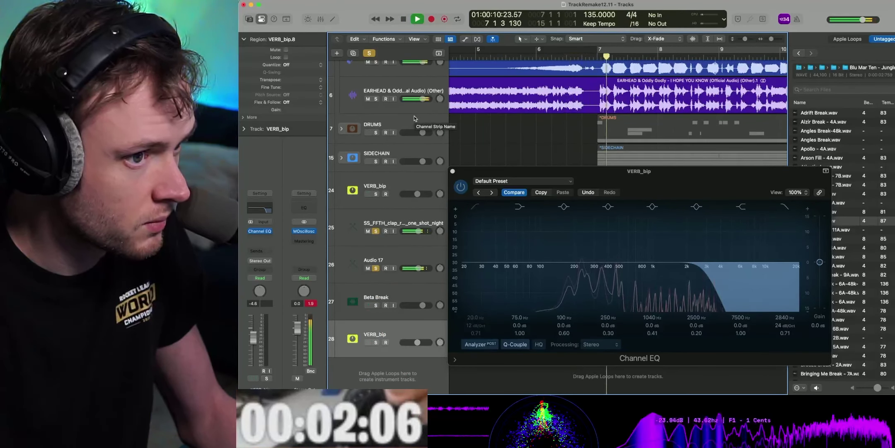
click(375, 99)
key(space)
scroll(514, 89, left, 5)
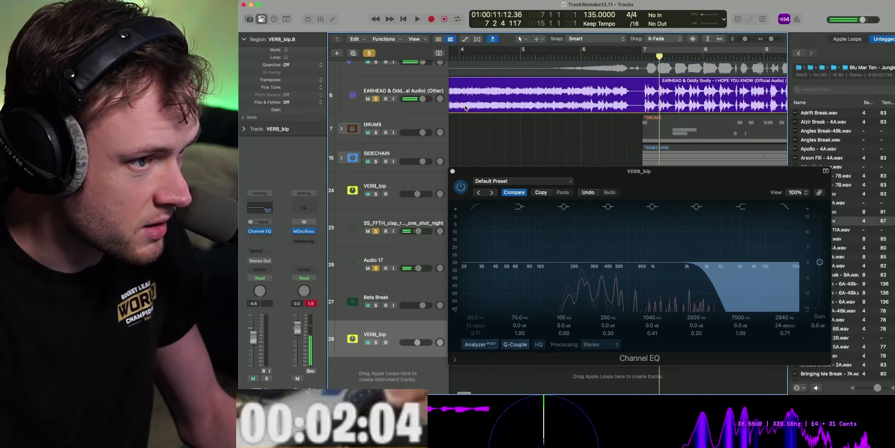
key(space)
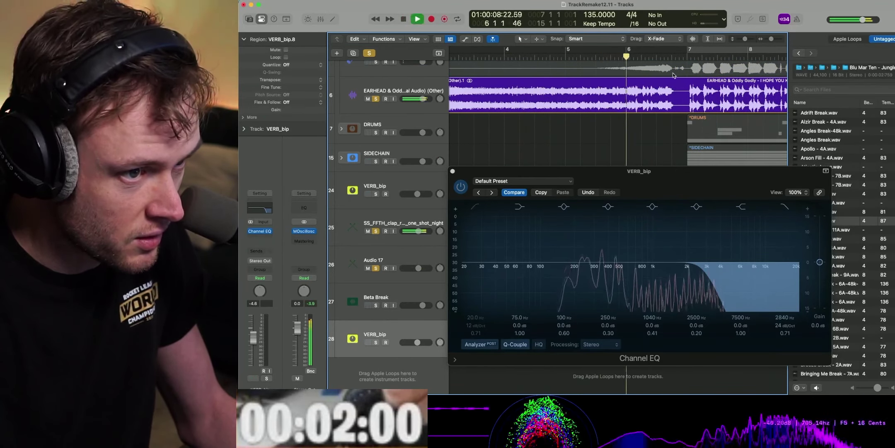
- Clear all solos, move the Channel EQ window aside and play the recreated build-up from bar 5
click(369, 54)
scroll(411, 88, up, 5)
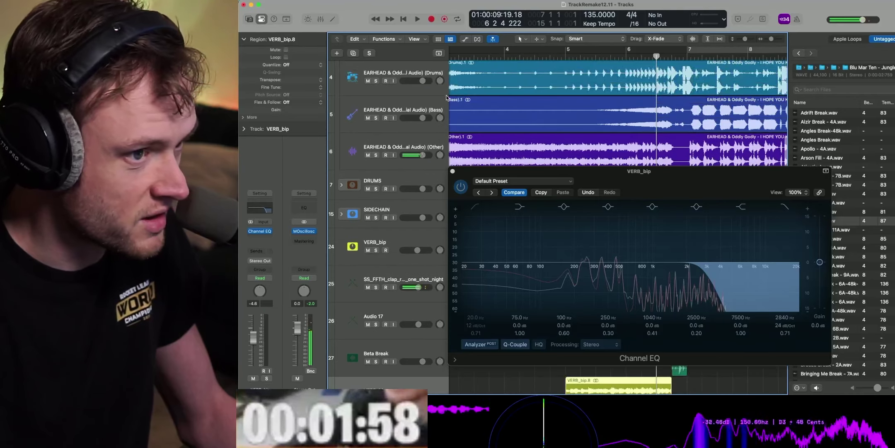
scroll(411, 89, down, 5)
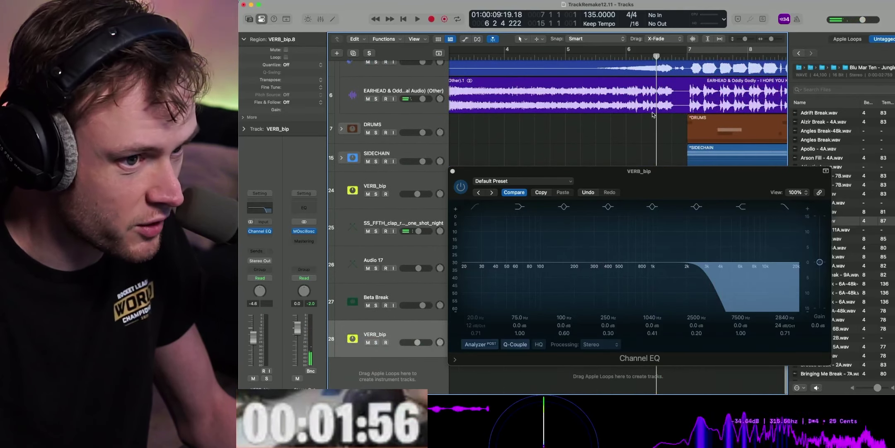
drag(464, 175, 606, 141)
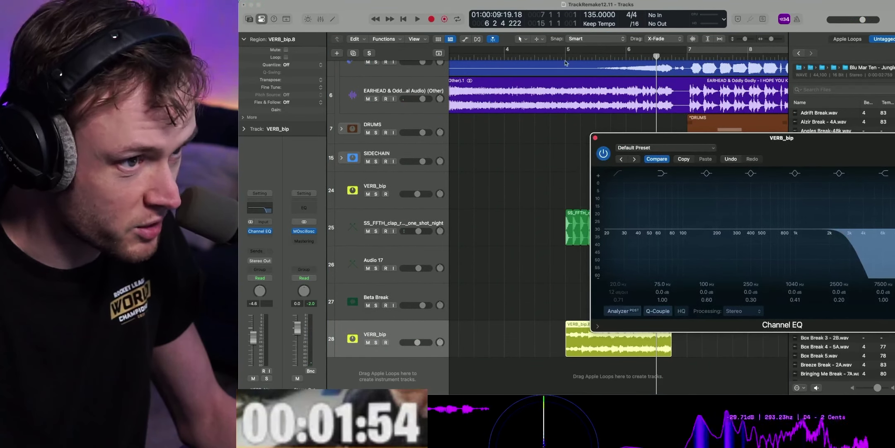
key(space)
key(space)
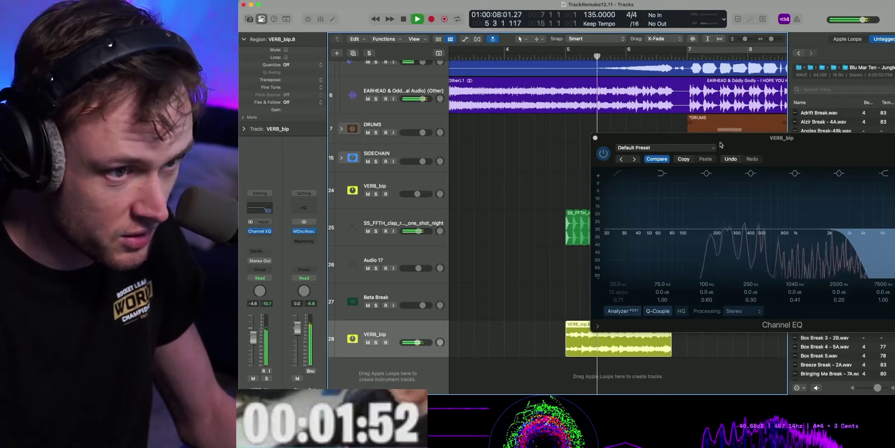
- Lower the high-cut frequency in the build-up VERB_bip's Channel EQ, stop playback and close the EQ window
drag(663, 137, 478, 127)
drag(662, 229, 620, 233)
key(space)
click(410, 126)
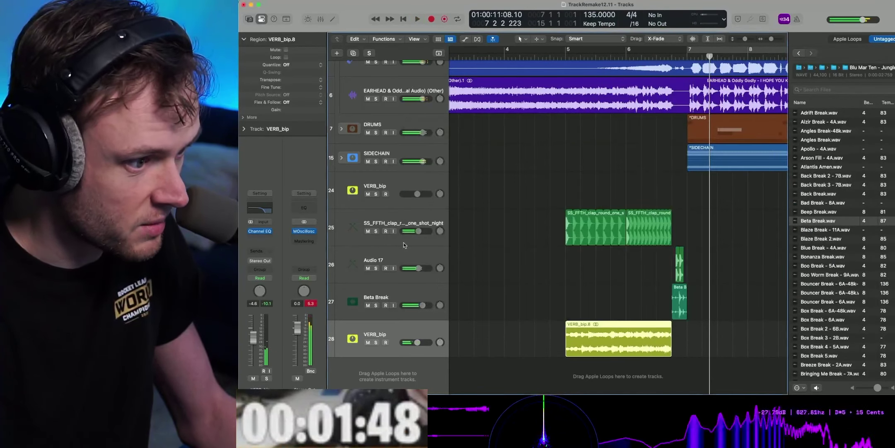
- Automate the build-up VERB_bip track's high-cut frequency to rise across its region to 8000 Hz, and hide the automation lanes
key(a)
click(403, 347)
mouse_move(421, 386)
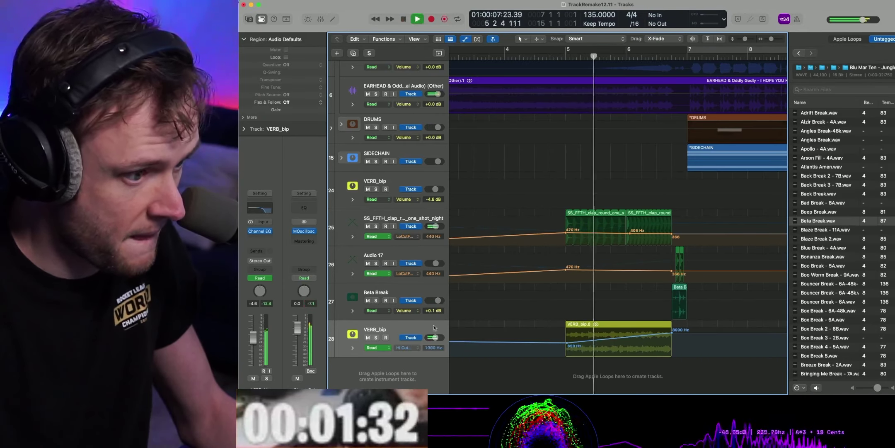
key(a)
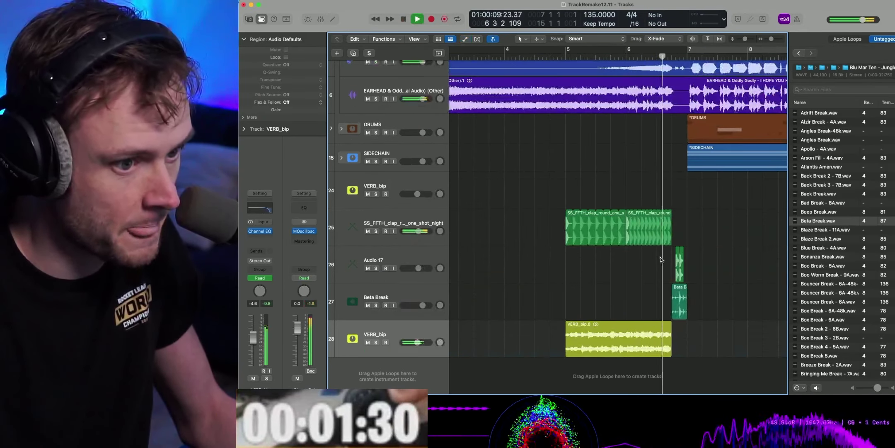
- Play the recreated build-up through into the drop and stop at bar 10
scroll(582, 247, up, 3)
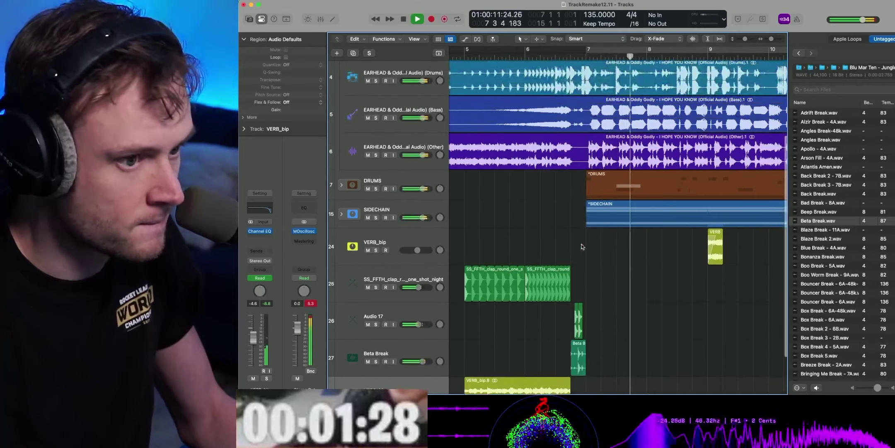
scroll(582, 246, down, 2)
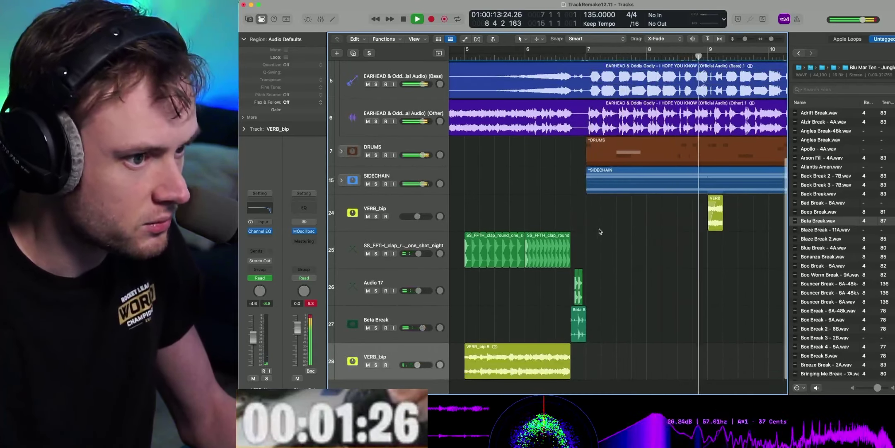
scroll(559, 227, down, 1)
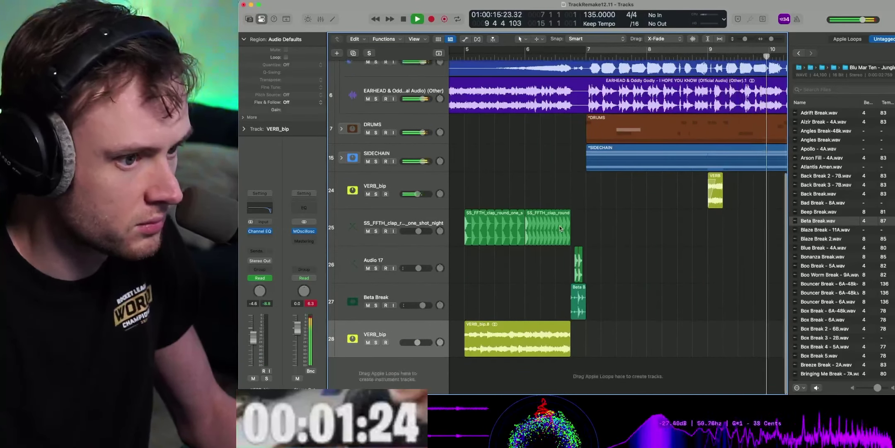
key(space)
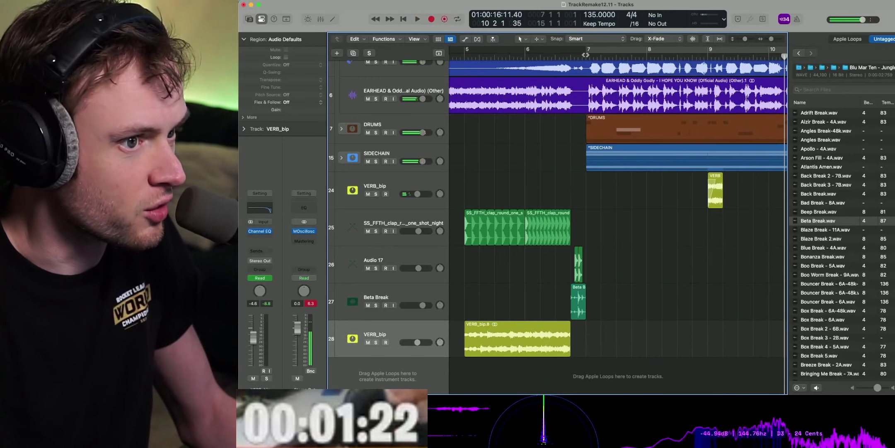
- Place the playhead at bar 7 and insert a stereo MeldaProduction MWaveShaper on the Stereo Out channel
click(587, 55)
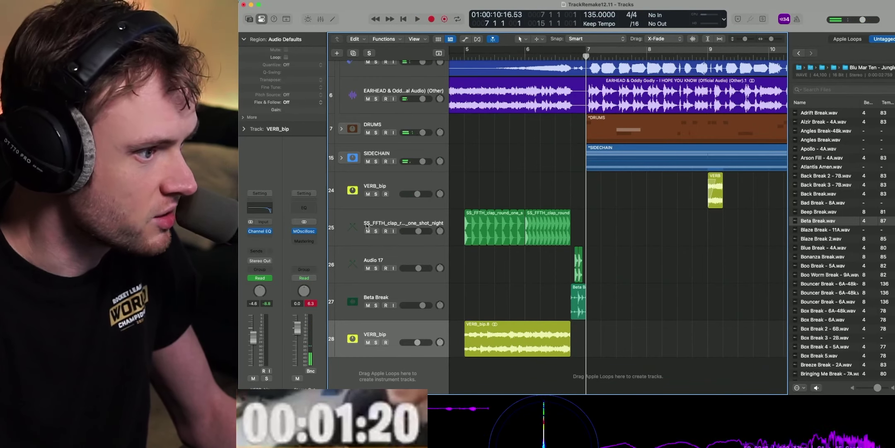
click(294, 246)
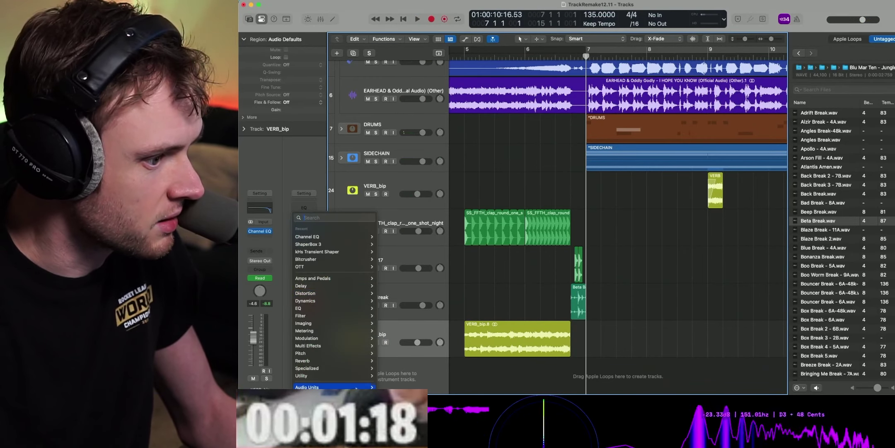
mouse_move(331, 387)
mouse_move(400, 328)
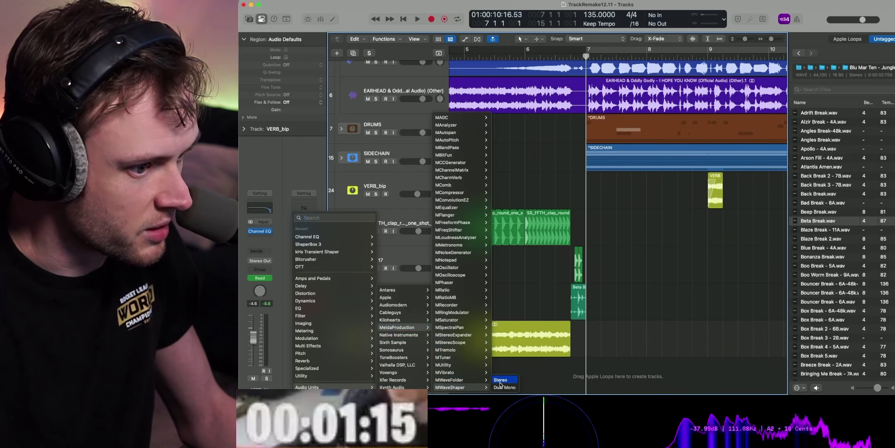
click(500, 381)
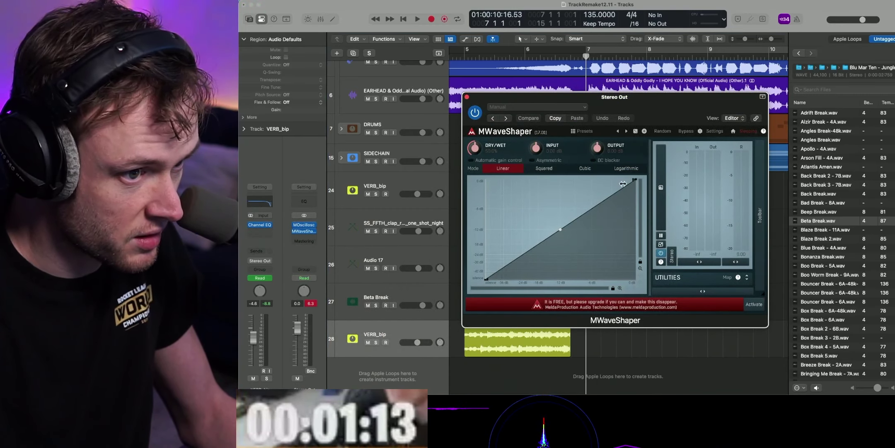
- Flatten the top of the MWaveShaper curve to clip the master peaks while playing the drop from bar 7
drag(625, 187, 607, 180)
key(space)
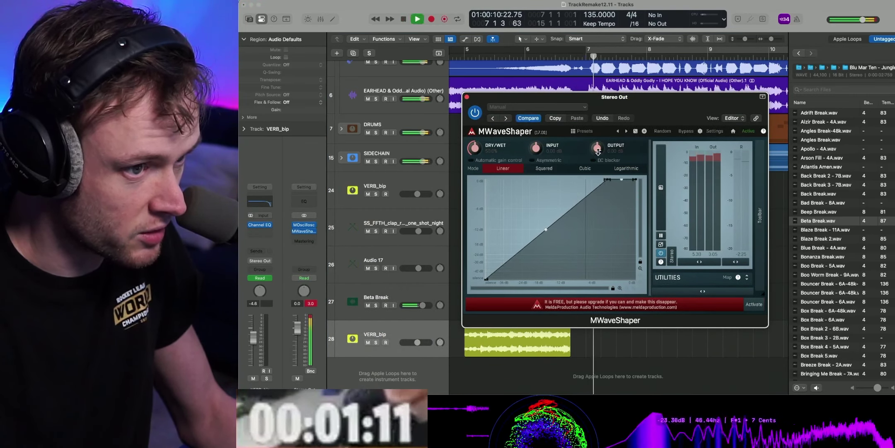
drag(486, 279, 487, 272)
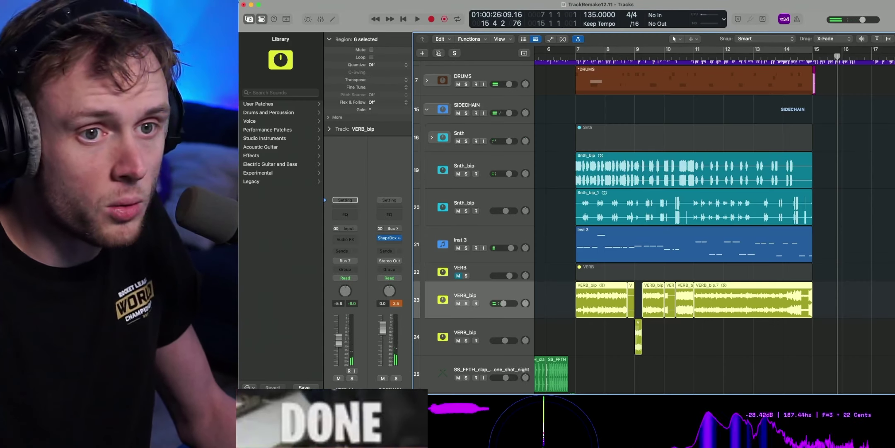
- Zoom out to show the whole arrangement and set the cycle range from bar 5 to about bar 16
key(super+Left)
key(super+Left)
key(super+Up)
key(super+Up)
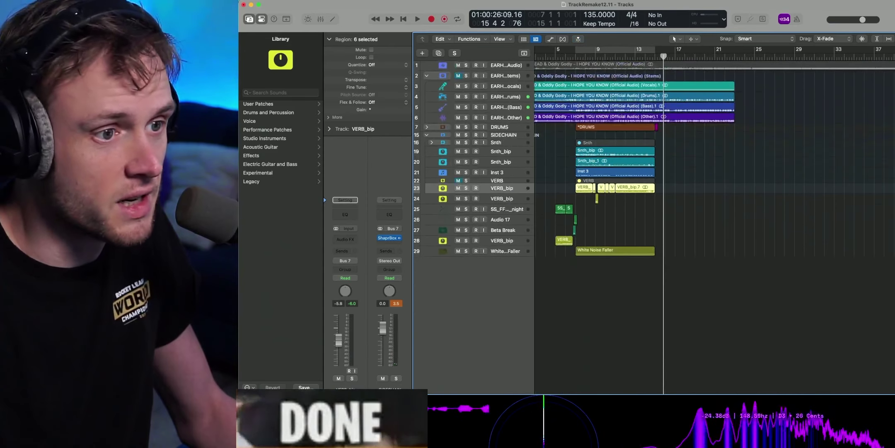
scroll(756, 88, left, 2)
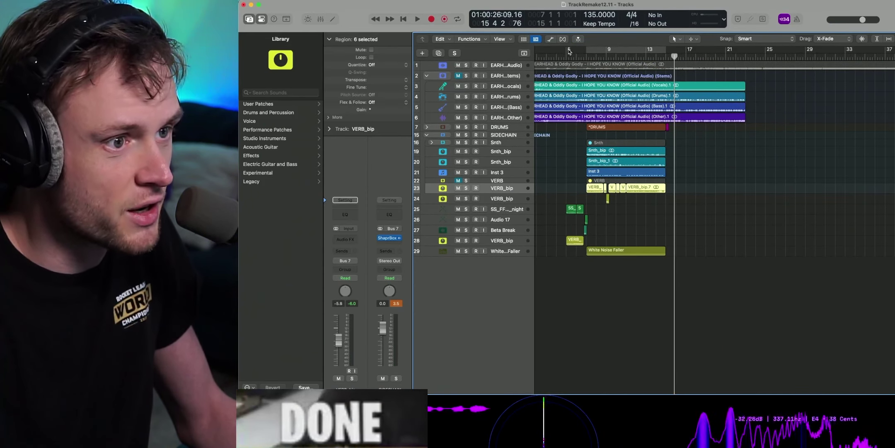
drag(567, 50, 678, 57)
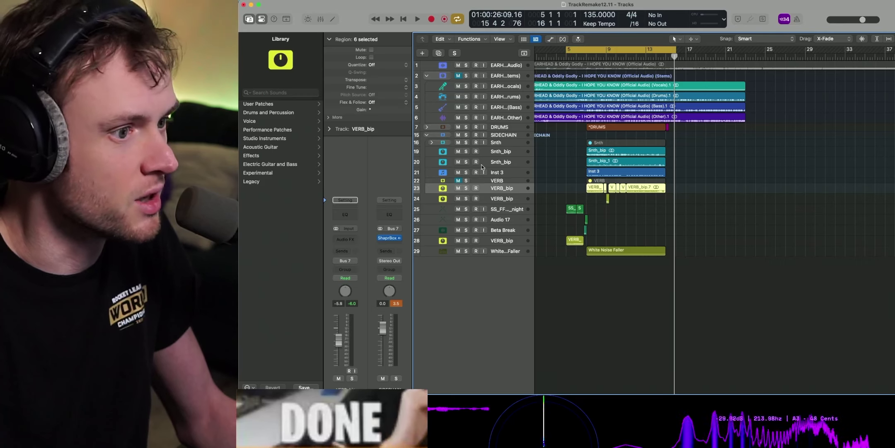
- Switch to the Twitch stream in the browser and draft the chat message "so much of the track is flipped"
key(super+Tab)
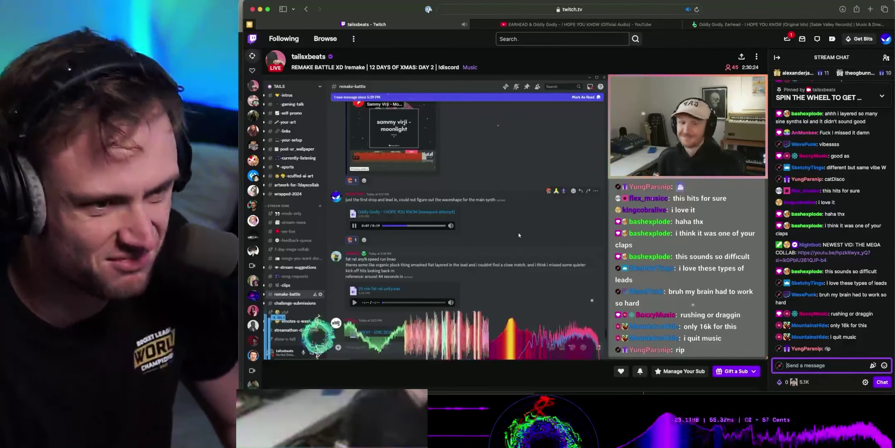
text(so much of the track is)
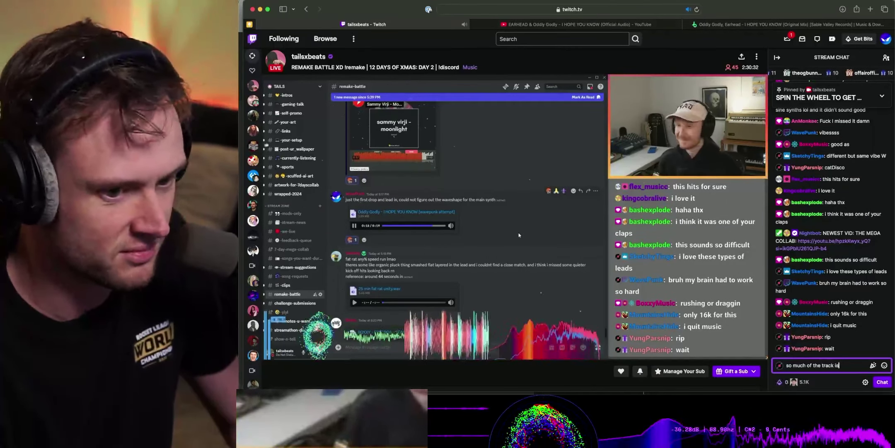
text(e re)
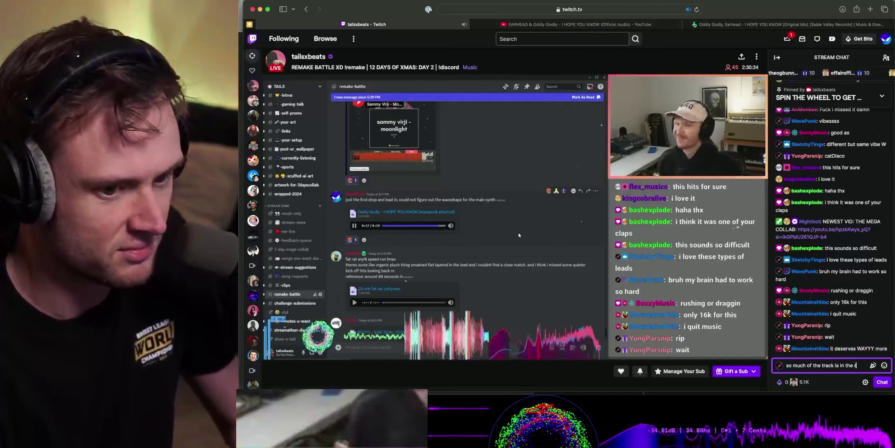
key(BackSpace)
key(BackSpace)
key(BackSpace)
key(BackSpace)
key(BackSpace)
key(BackSpace)
key(BackSpace)
key(BackSpace)
text(flipped)
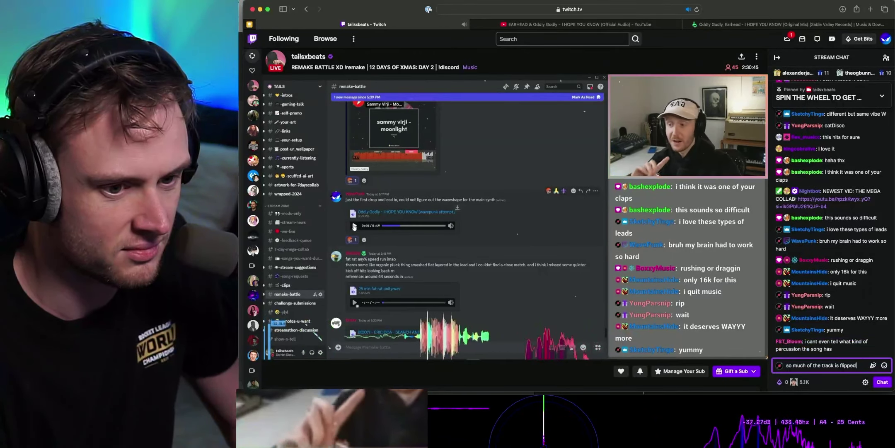
- Reword the chat message as "so much of the track is the wet bus like automated and flipped" and send it
key(BackSpace)
key(BackSpace)
key(BackSpace)
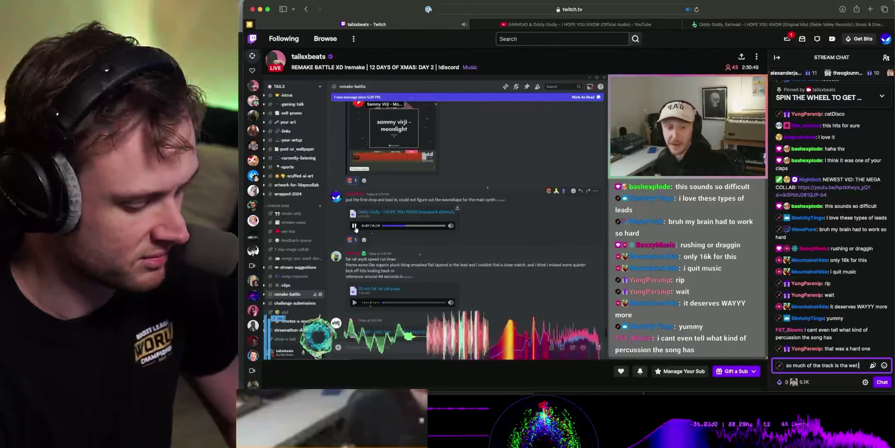
text(the wet bus)
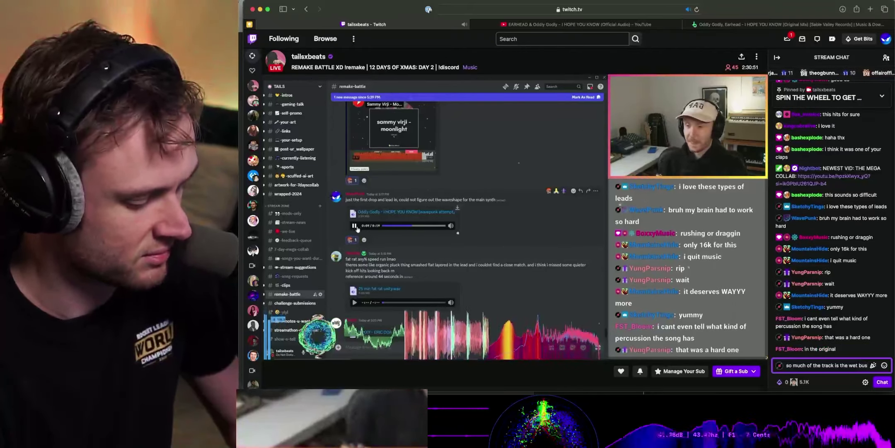
text( like)
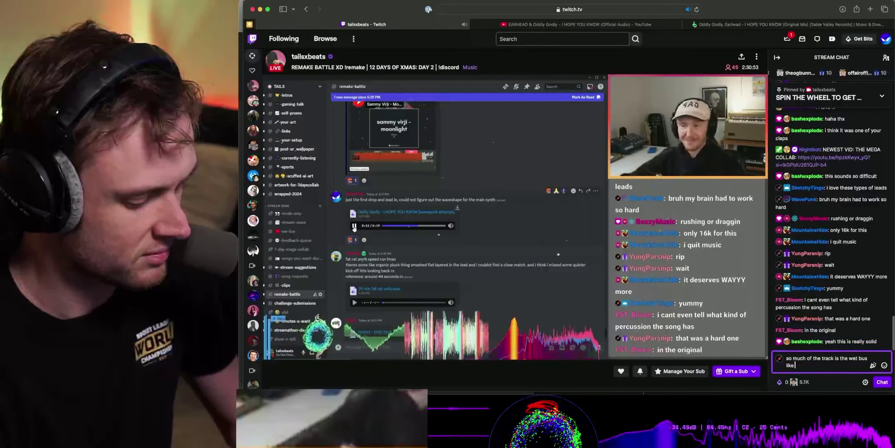
text(and flipped)
key(Return)
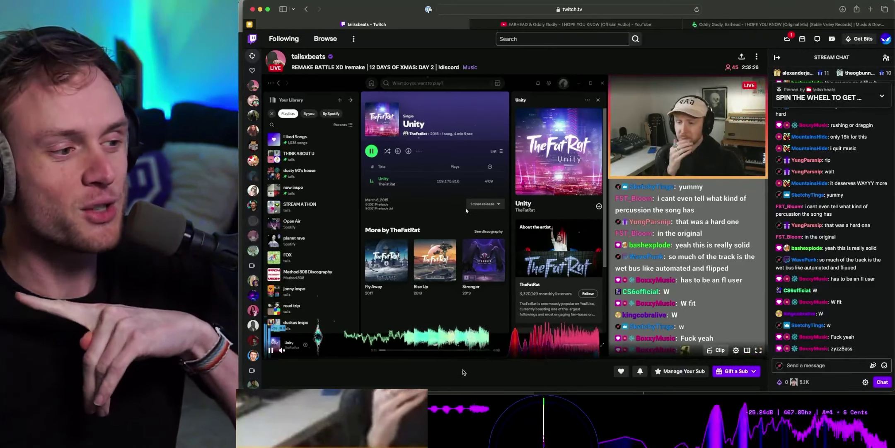
- Set the Twitch stream's volume to 15%
drag(290, 350, 296, 350)
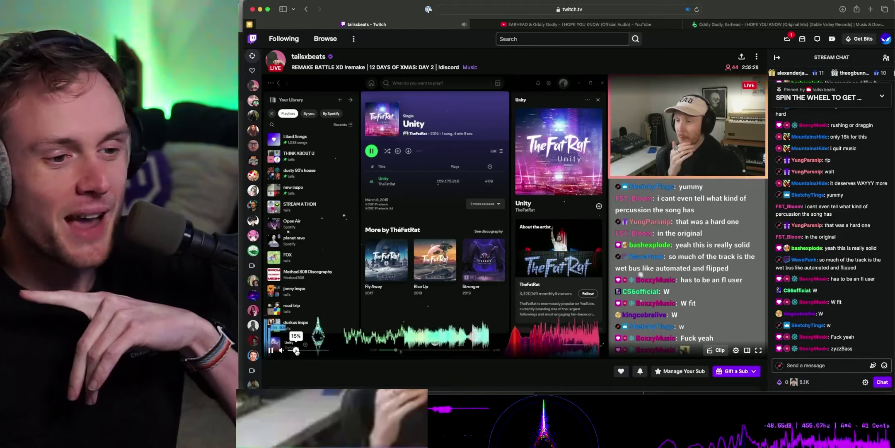